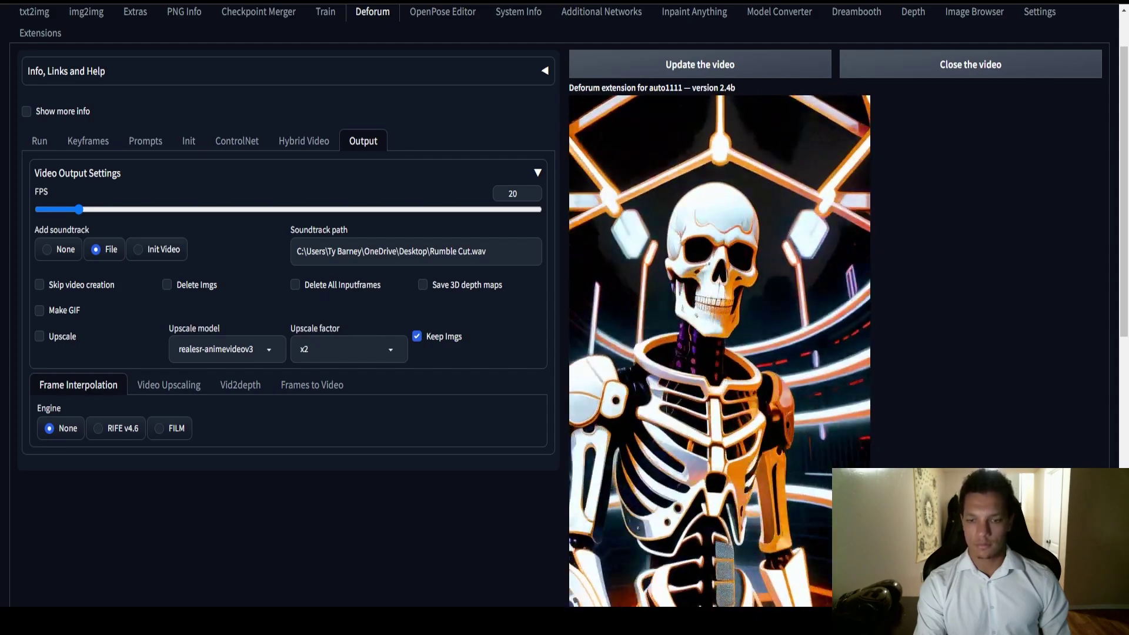
# - Pause the Deforum skeleton animation preview at 0:16 on the skull-with-headphones frame
pyautogui.scroll(-1, 564, 306)
pyautogui.moveTo(579, 517)
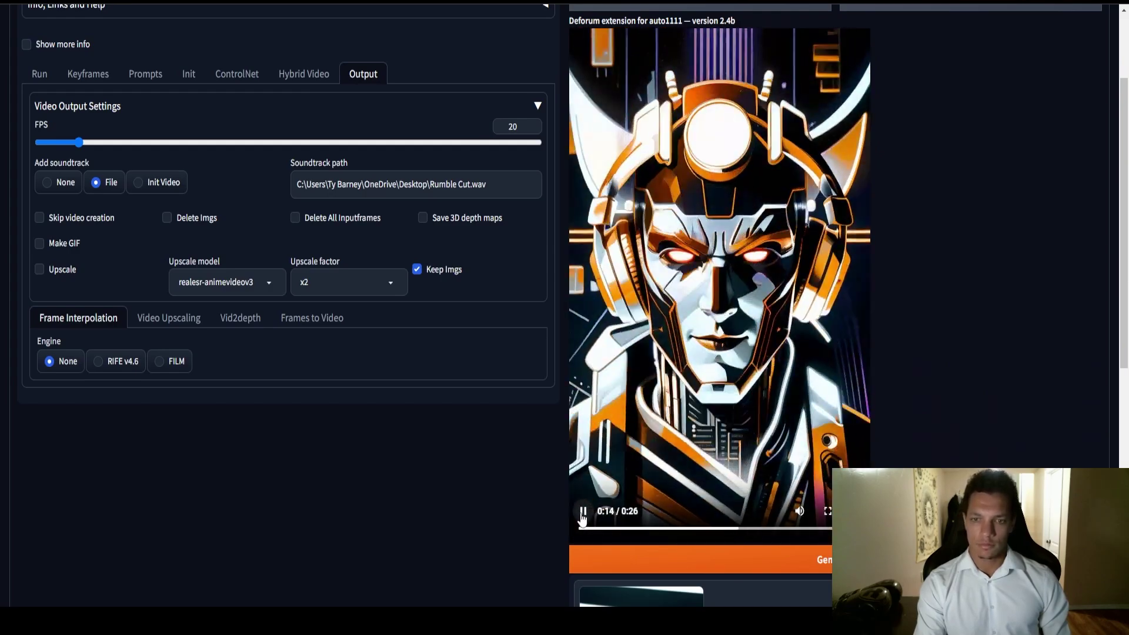
pyautogui.click(582, 516)
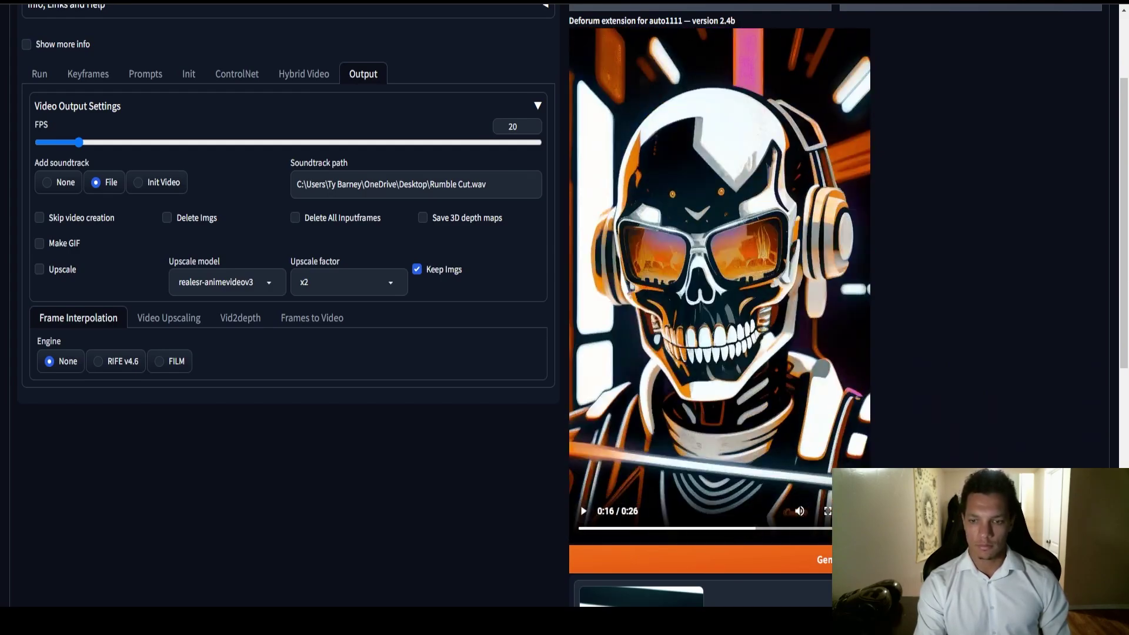
pyautogui.scroll(2, 347, 183)
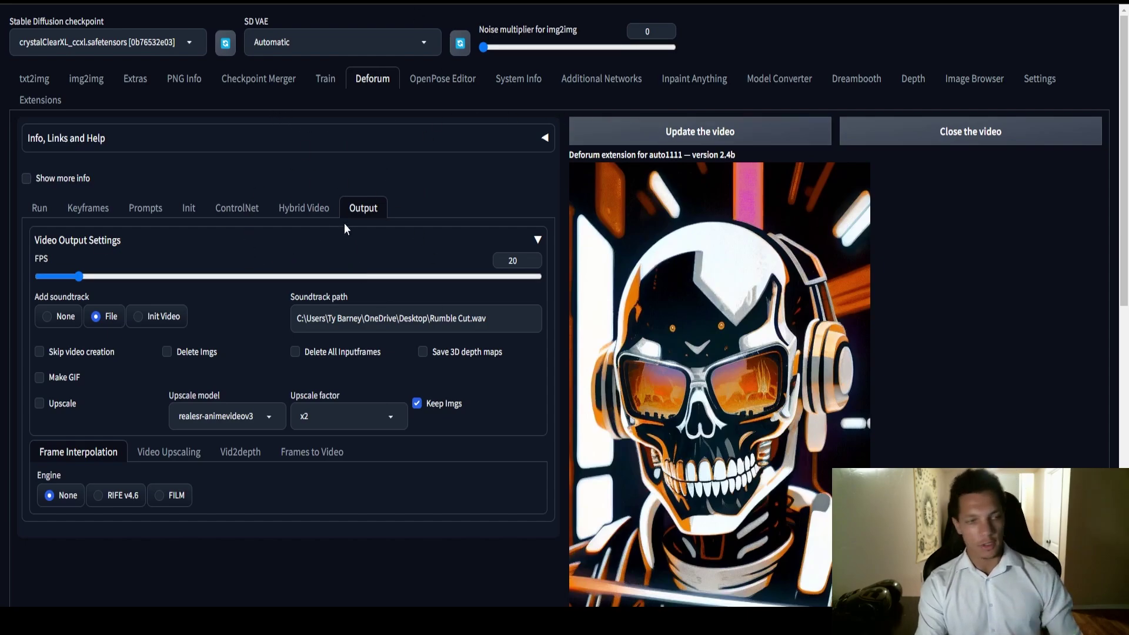
pyautogui.scroll(-1, 447, 299)
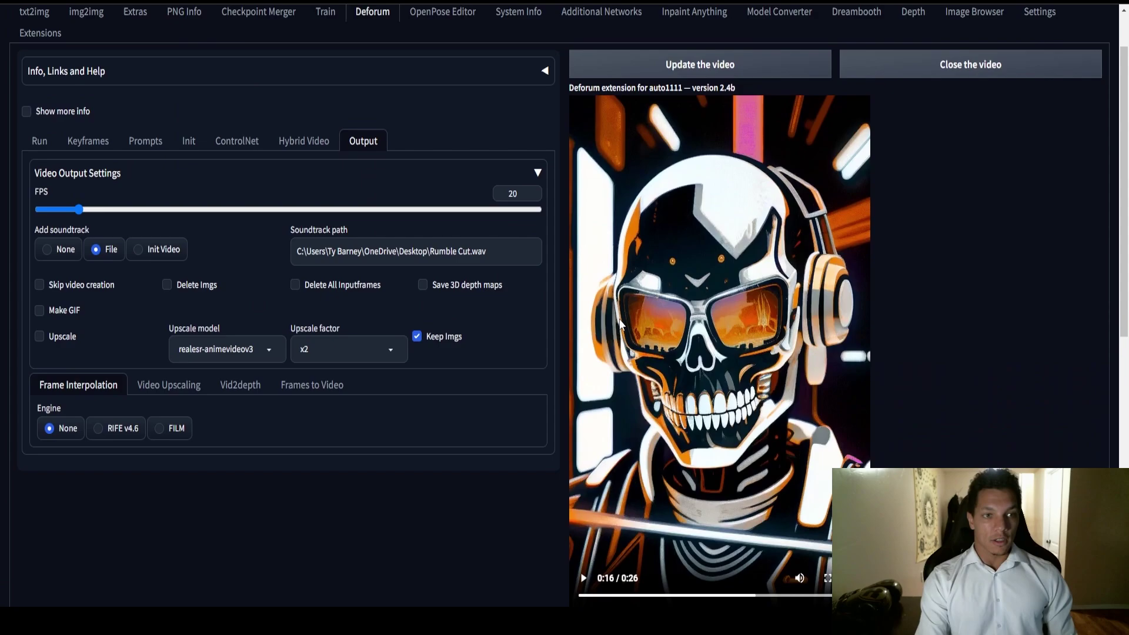
# - In Parseq, review the five prompts' ranges: 0–70, 85–260, 261–325, 326–521, 69–85
pyautogui.hotkey('ctrl', 'Tab')
pyautogui.scroll(-5, 407, 170)
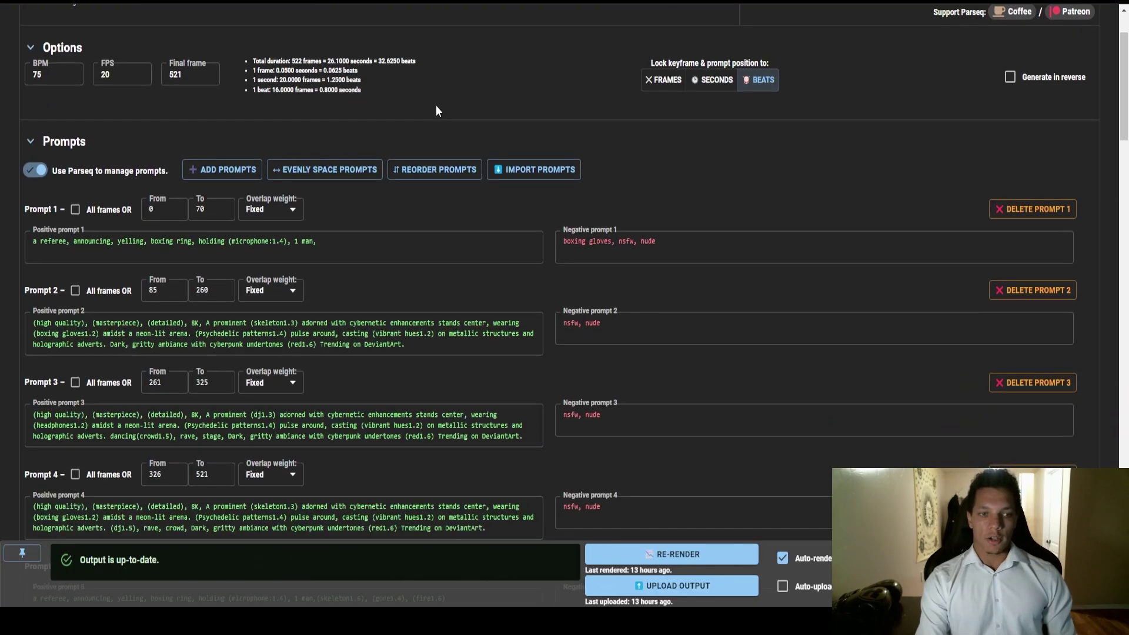
pyautogui.scroll(5, 771, 302)
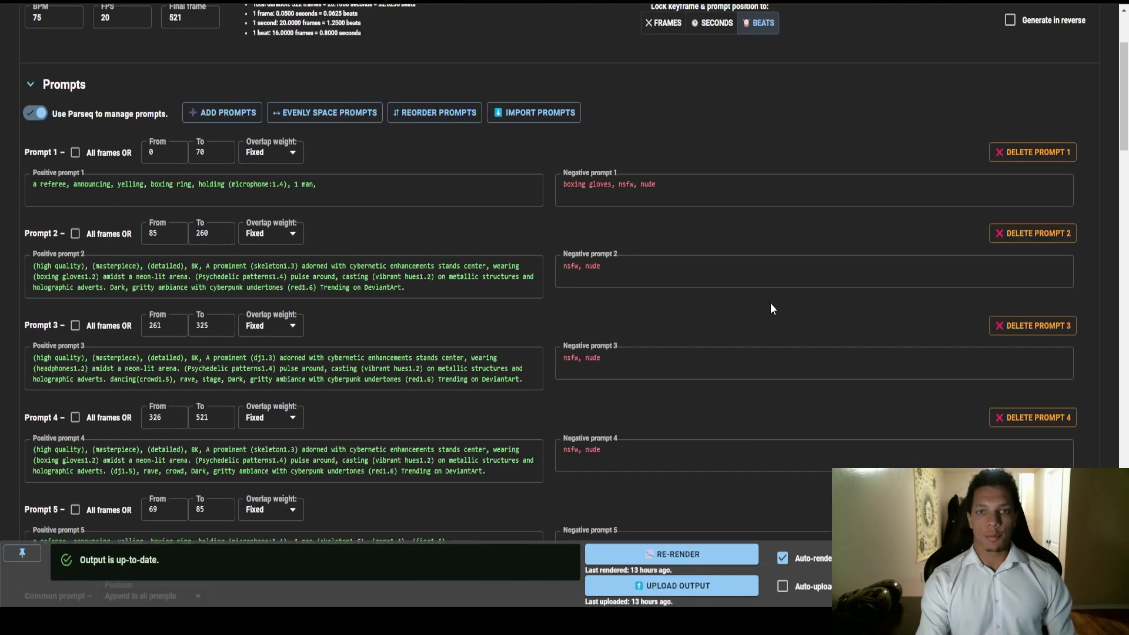
pyautogui.scroll(-5, 467, 154)
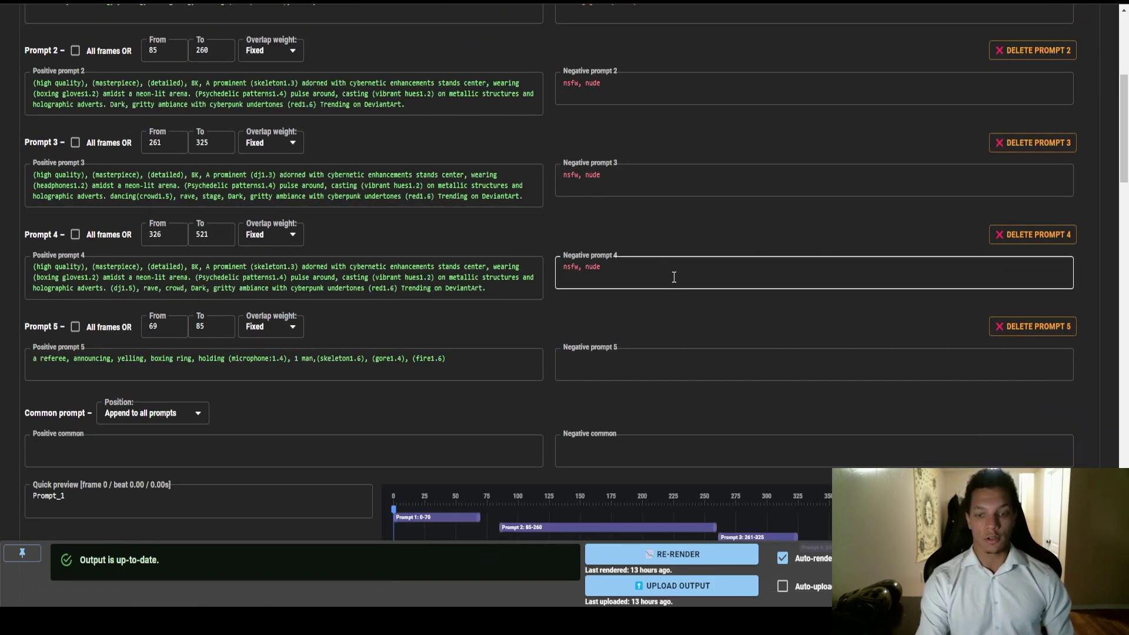
pyautogui.scroll(5, 559, 155)
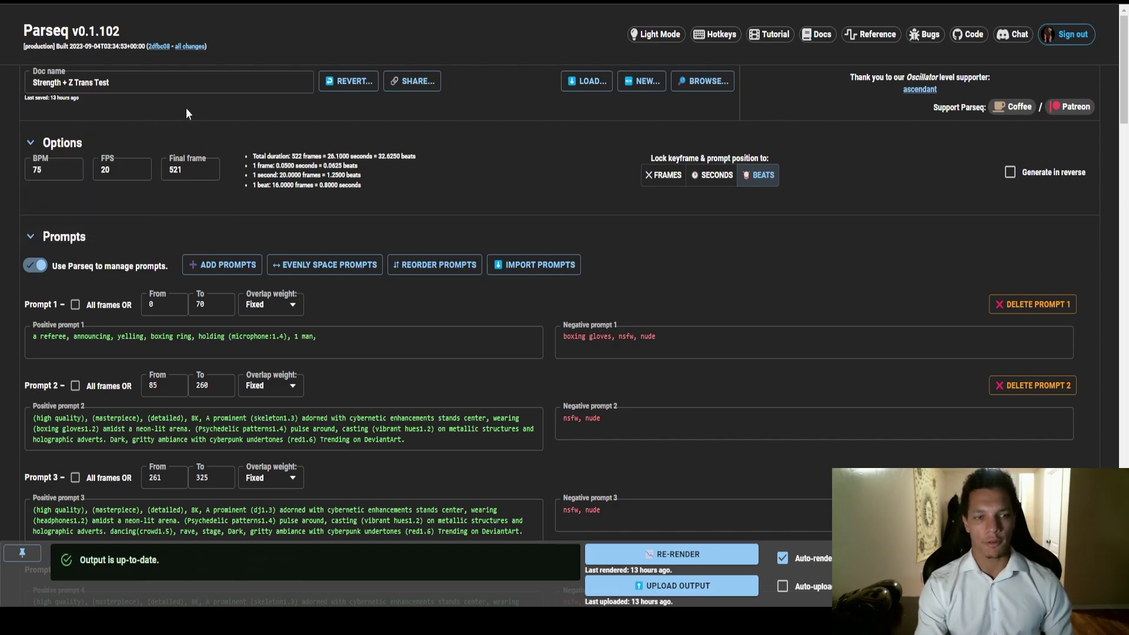
pyautogui.scroll(-1, 162, 194)
pyautogui.scroll(-8, 461, 65)
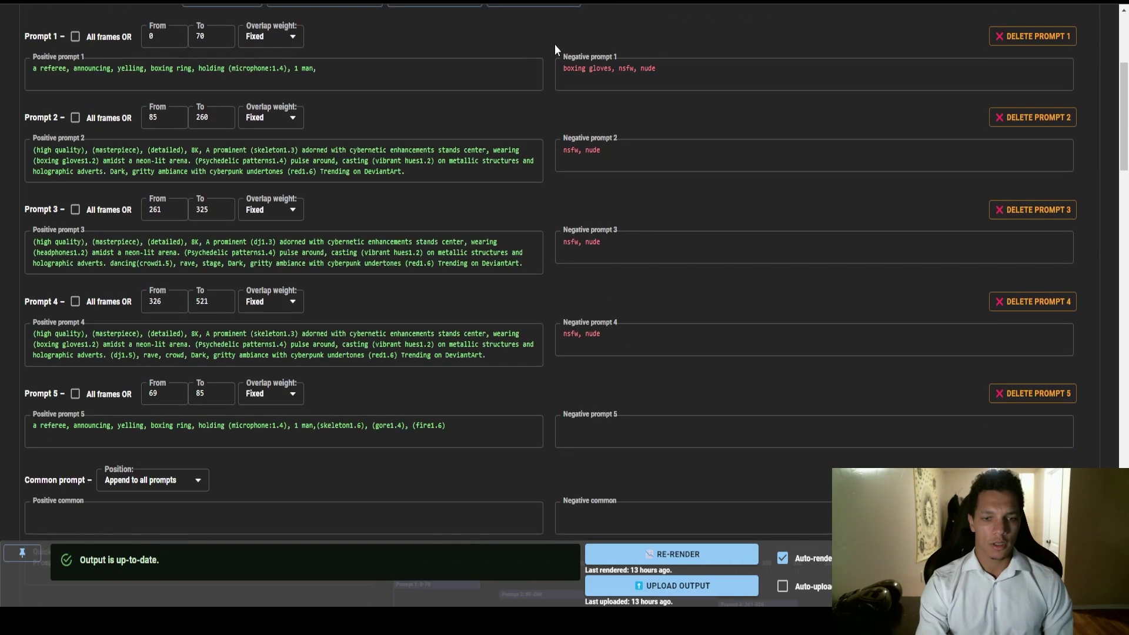
pyautogui.scroll(7, 420, 44)
pyautogui.scroll(-2, 418, 40)
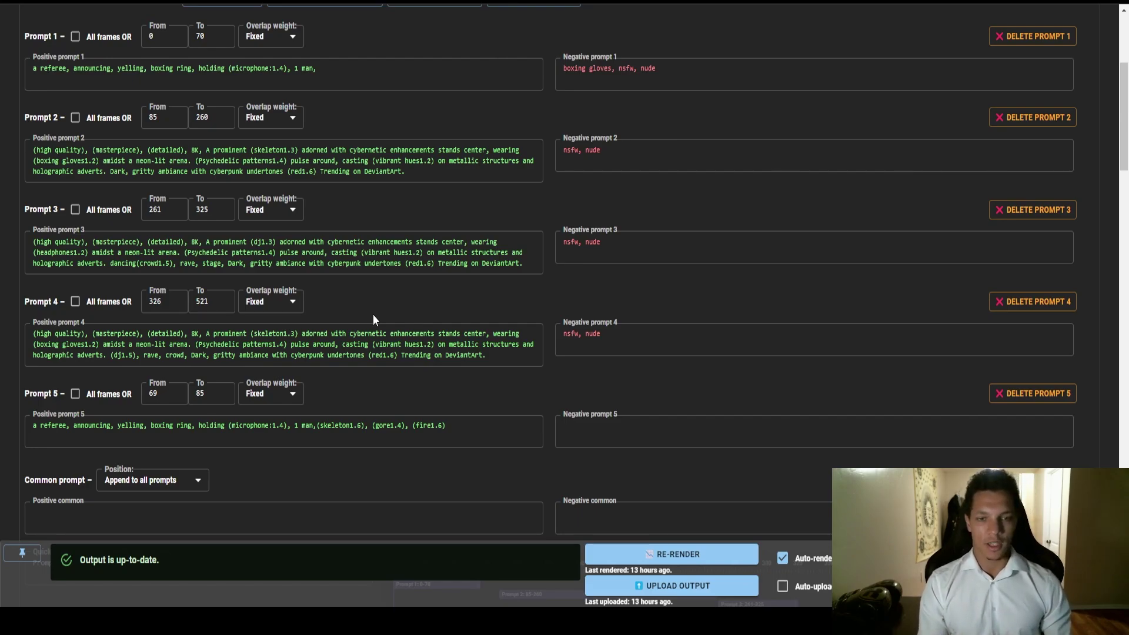
pyautogui.scroll(-2, 377, 312)
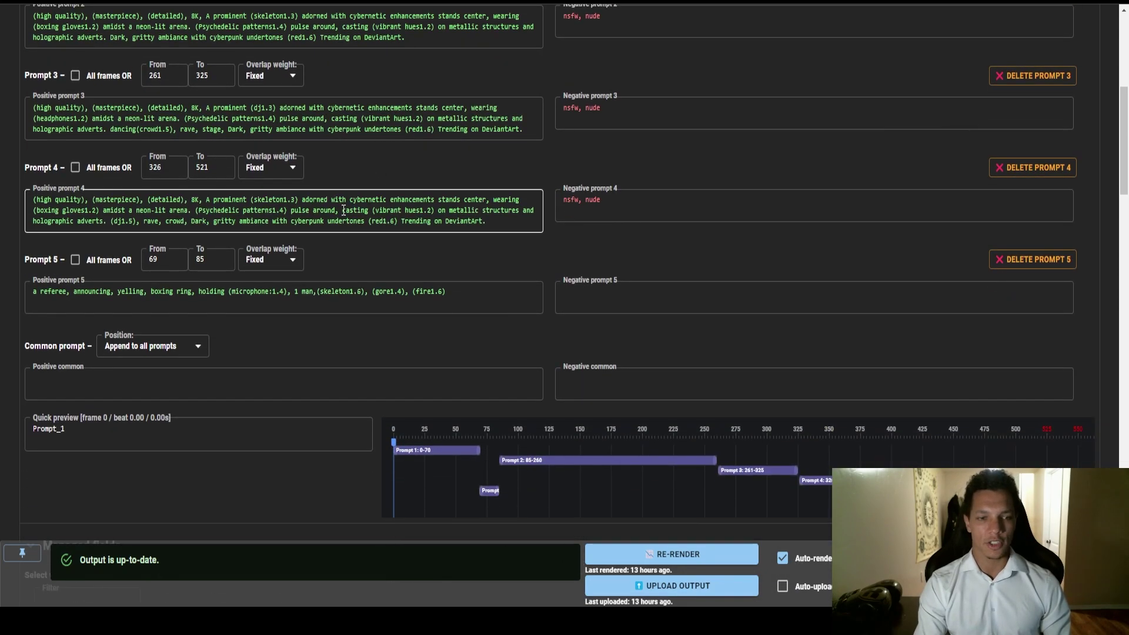
pyautogui.scroll(2, 203, 123)
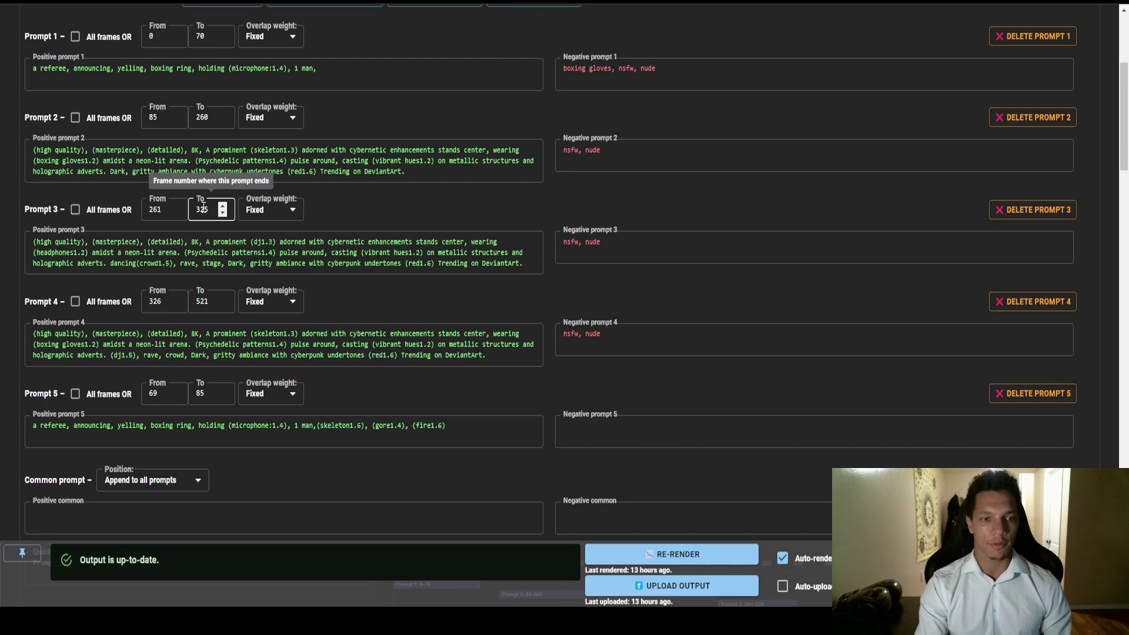
# - Detect events in Rumble Cut.wav with threshold .1 instead of 1.1, yielding 47 markers
pyautogui.scroll(-2, 174, 228)
pyautogui.scroll(-4, 308, 147)
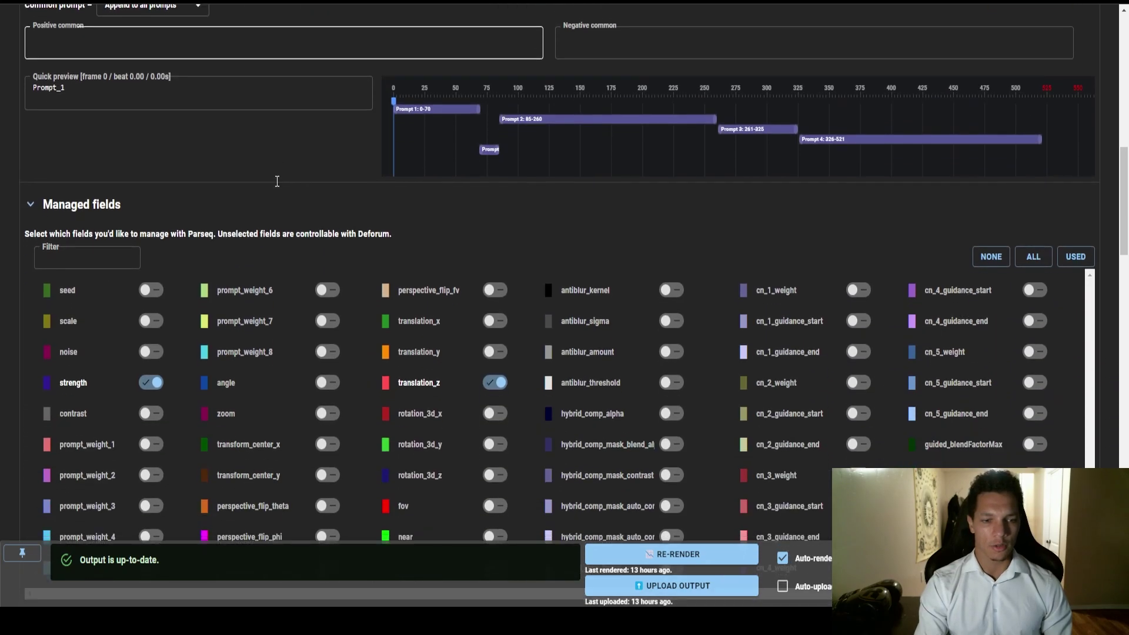
pyautogui.scroll(1, 308, 147)
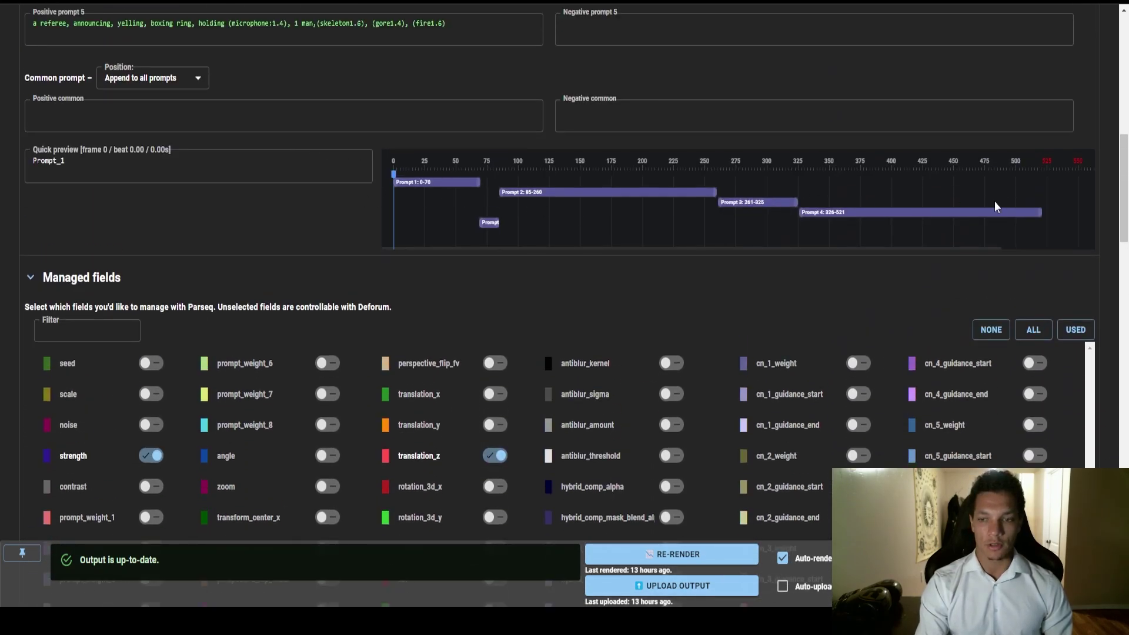
pyautogui.scroll(-20, 235, 205)
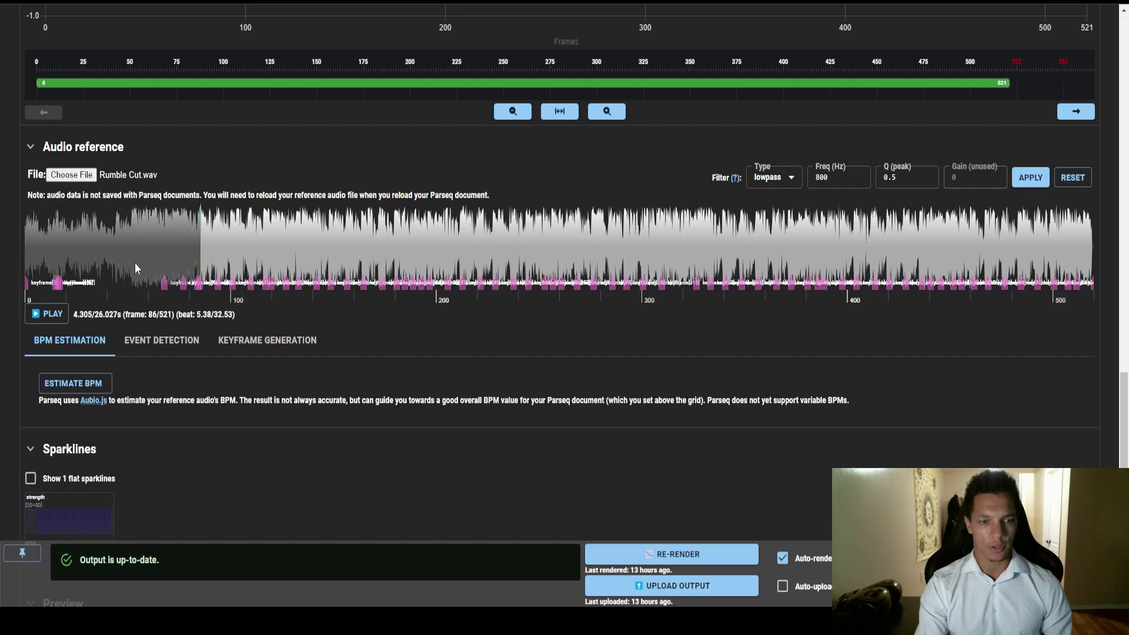
pyautogui.scroll(-2, 441, 288)
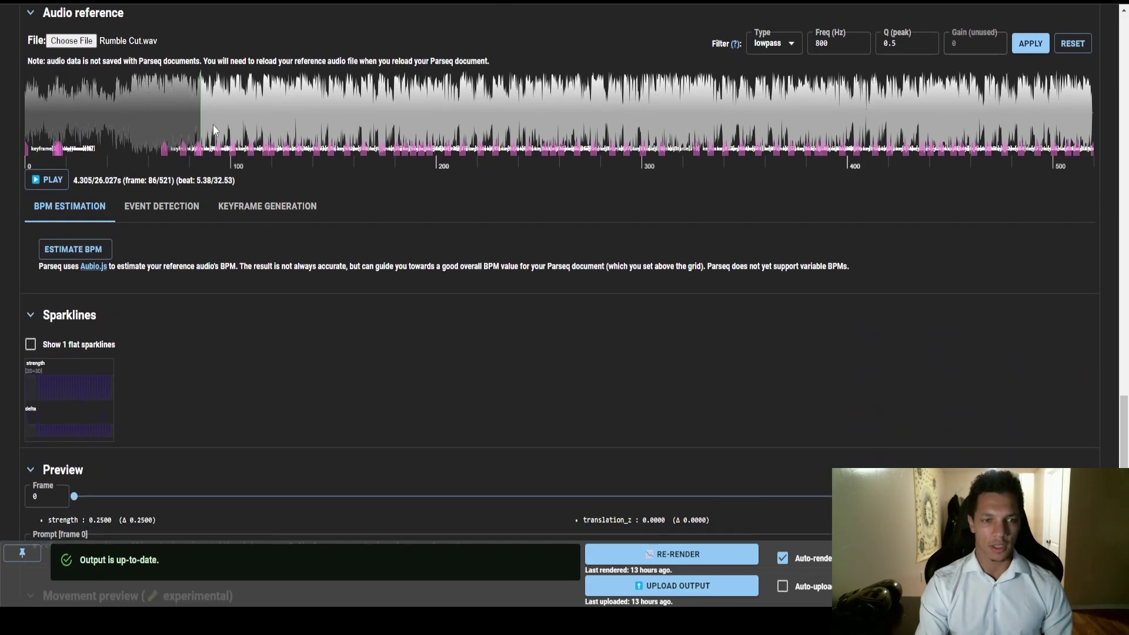
pyautogui.scroll(7, 522, 147)
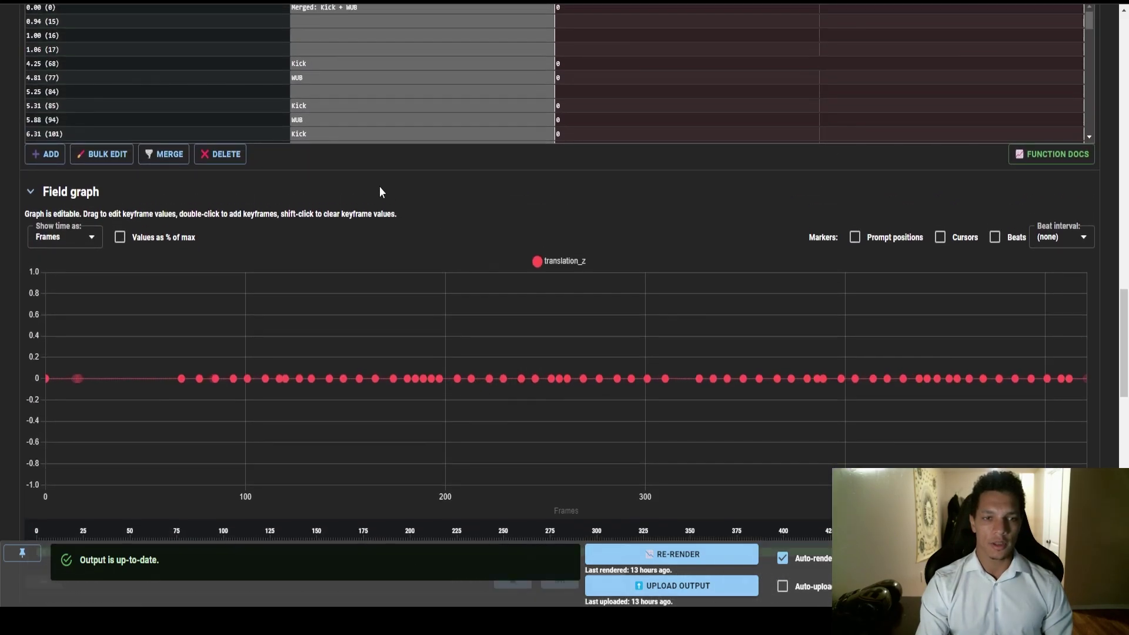
pyautogui.scroll(-3, 344, 247)
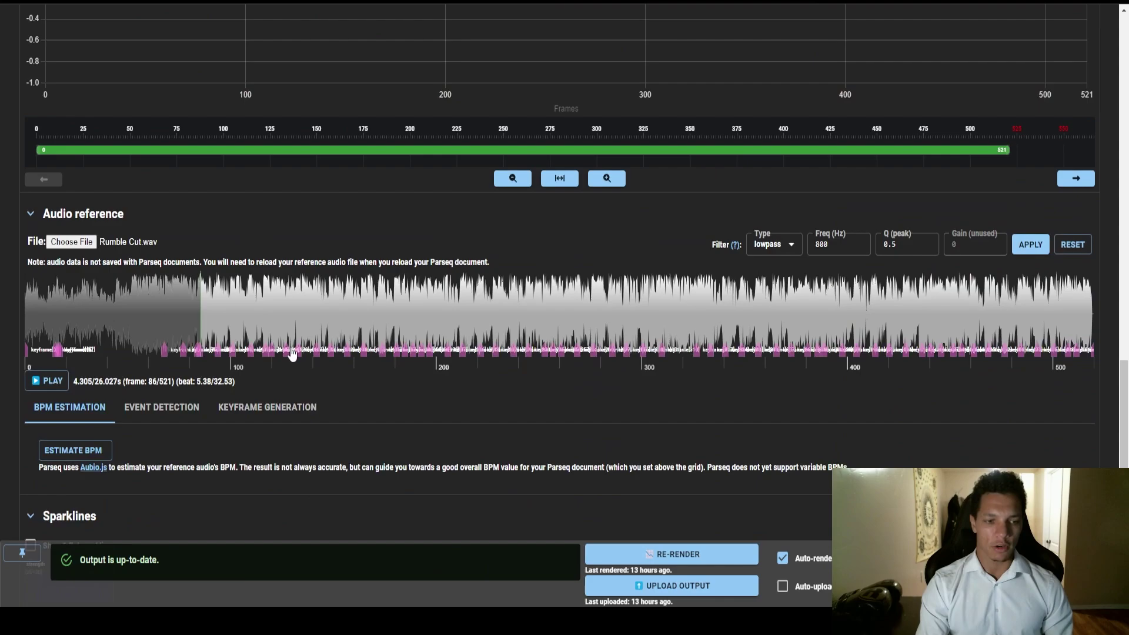
pyautogui.click(154, 405)
pyautogui.scroll(-2, 168, 388)
pyautogui.click(121, 327)
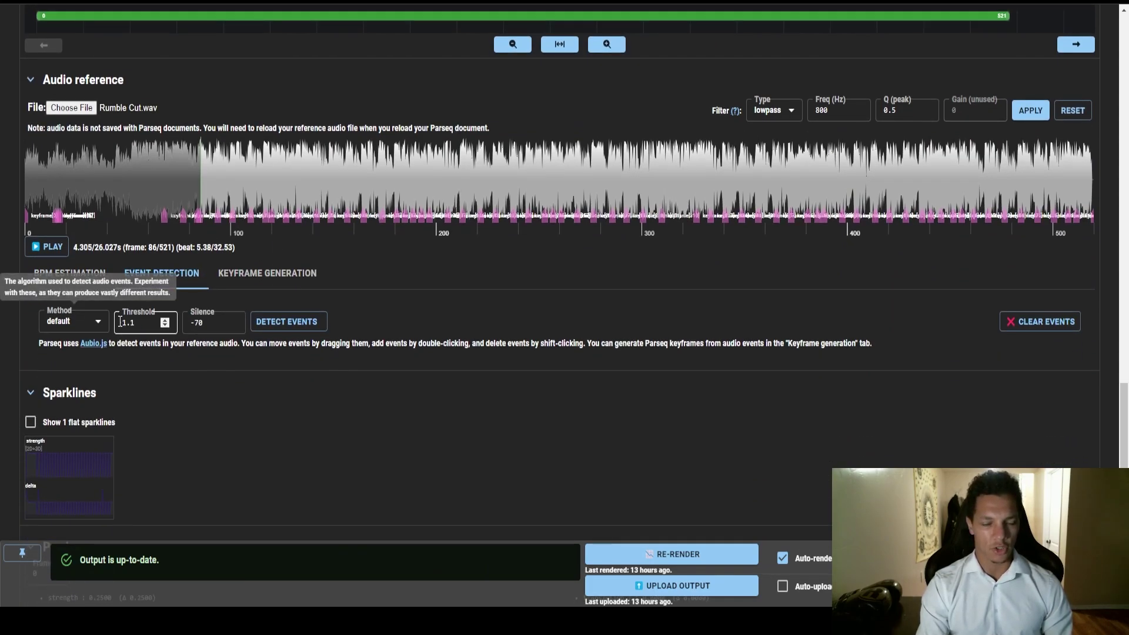
pyautogui.press('Delete')
pyautogui.click(301, 321)
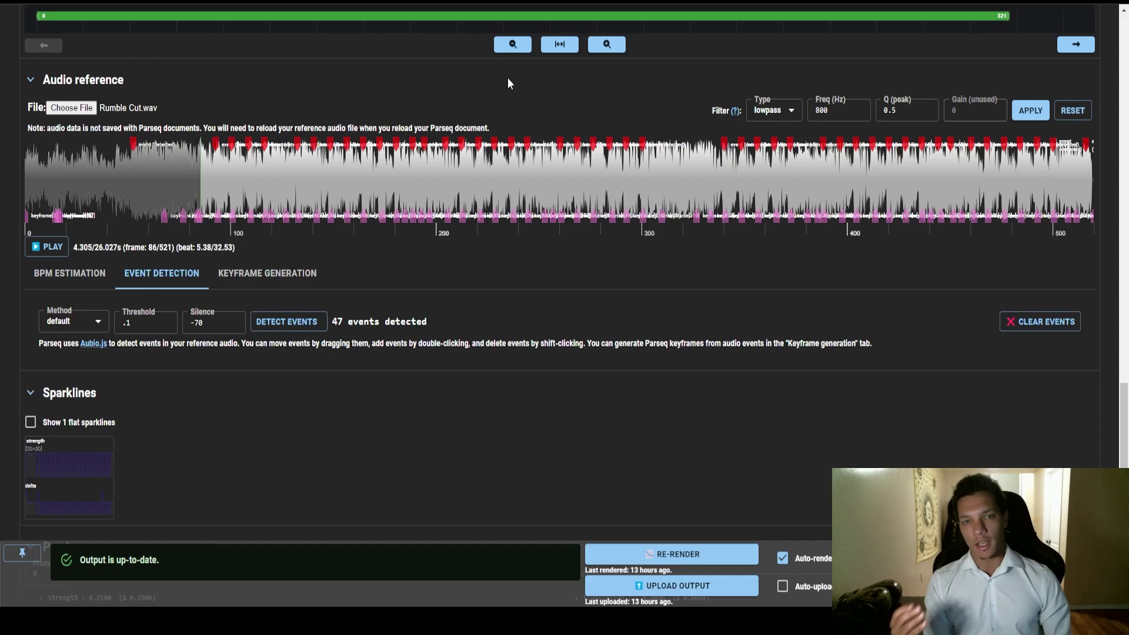
pyautogui.scroll(1, 245, 80)
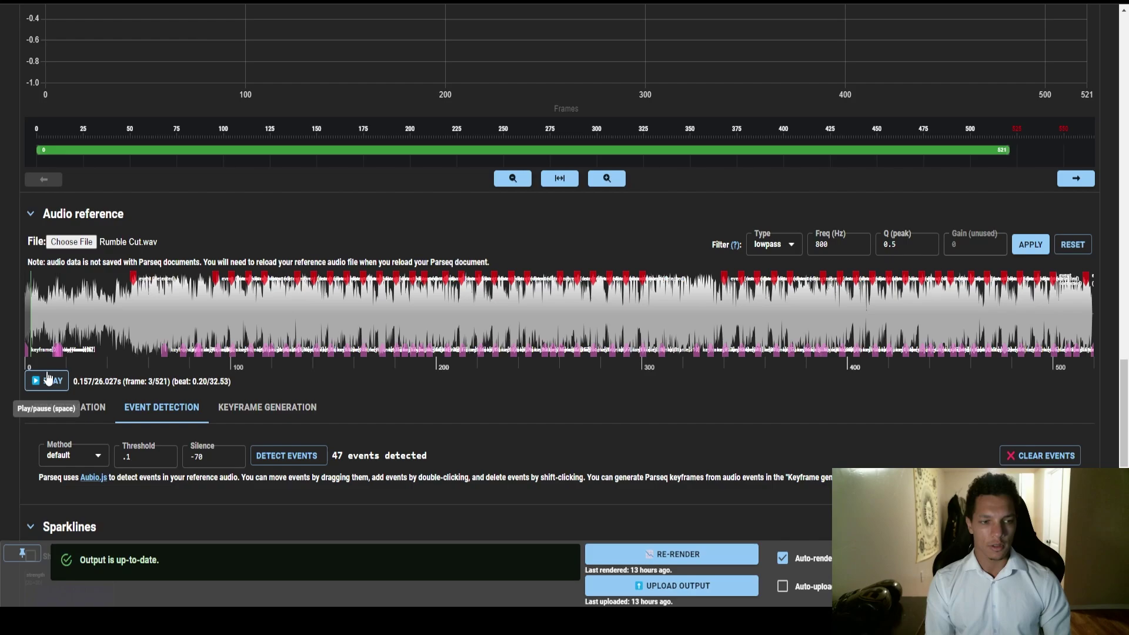
# - Play the Rumble Cut.wav reference audio and stop it at frame 181
pyautogui.click(47, 381)
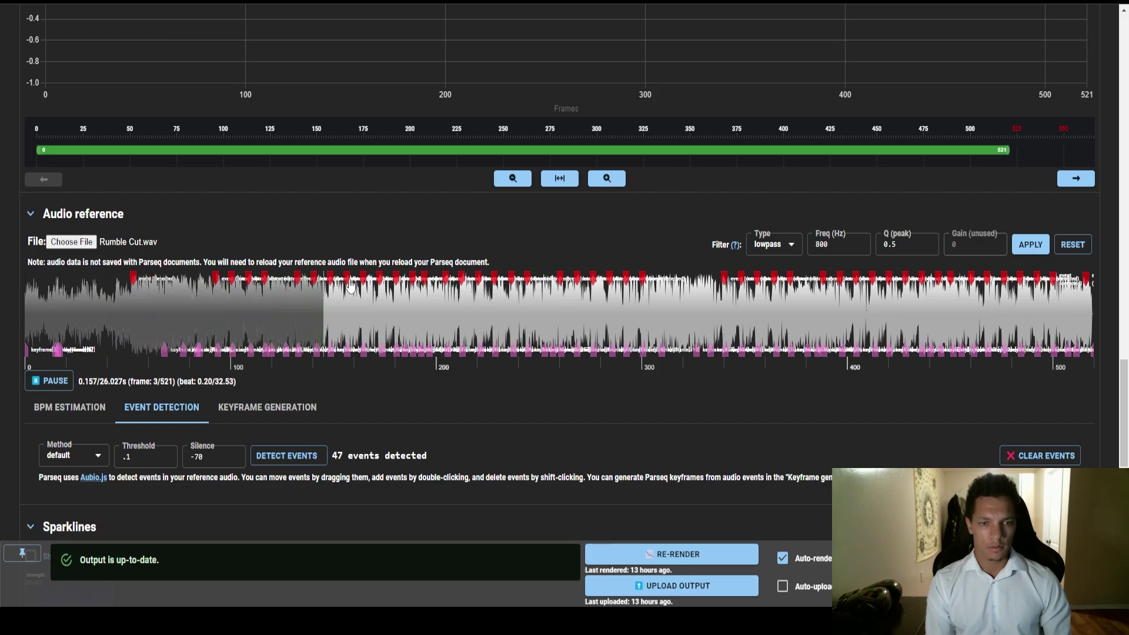
pyautogui.click(49, 381)
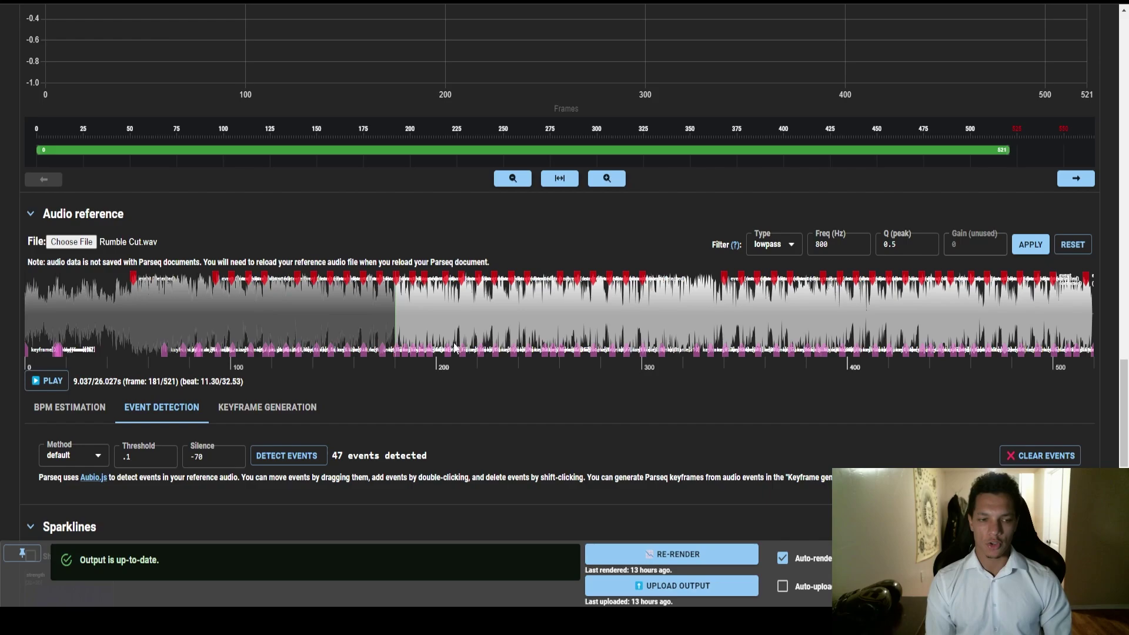
pyautogui.scroll(-3, 400, 270)
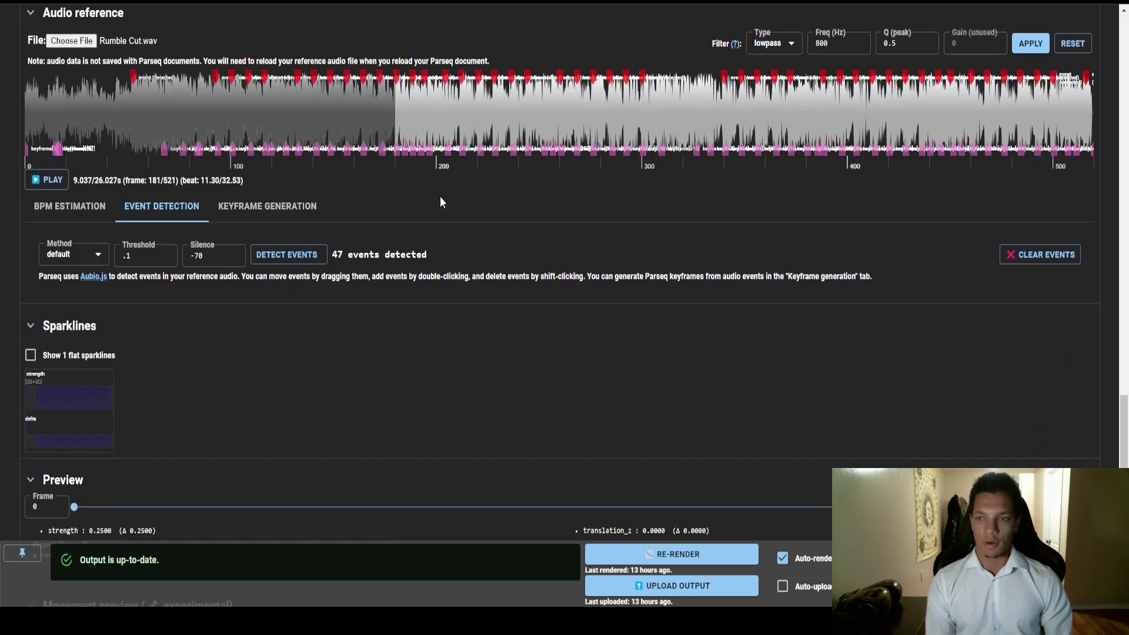
pyautogui.scroll(1, 341, 152)
# - Add a missing kick event marker near frame 54 on the waveform
pyautogui.scroll(2, 341, 152)
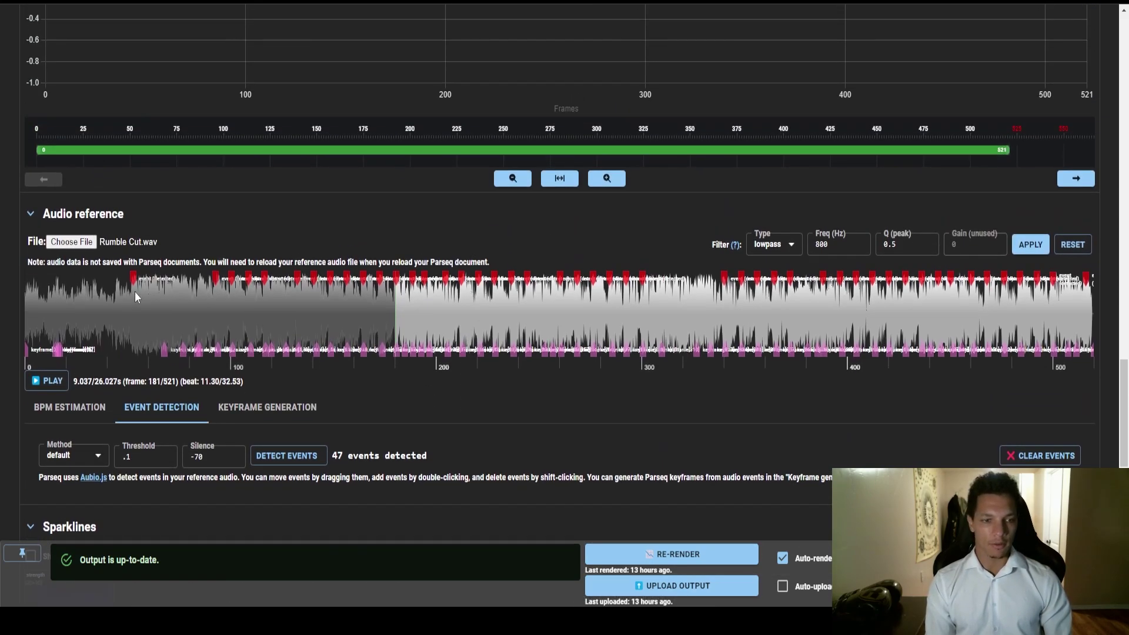
pyautogui.click(134, 280)
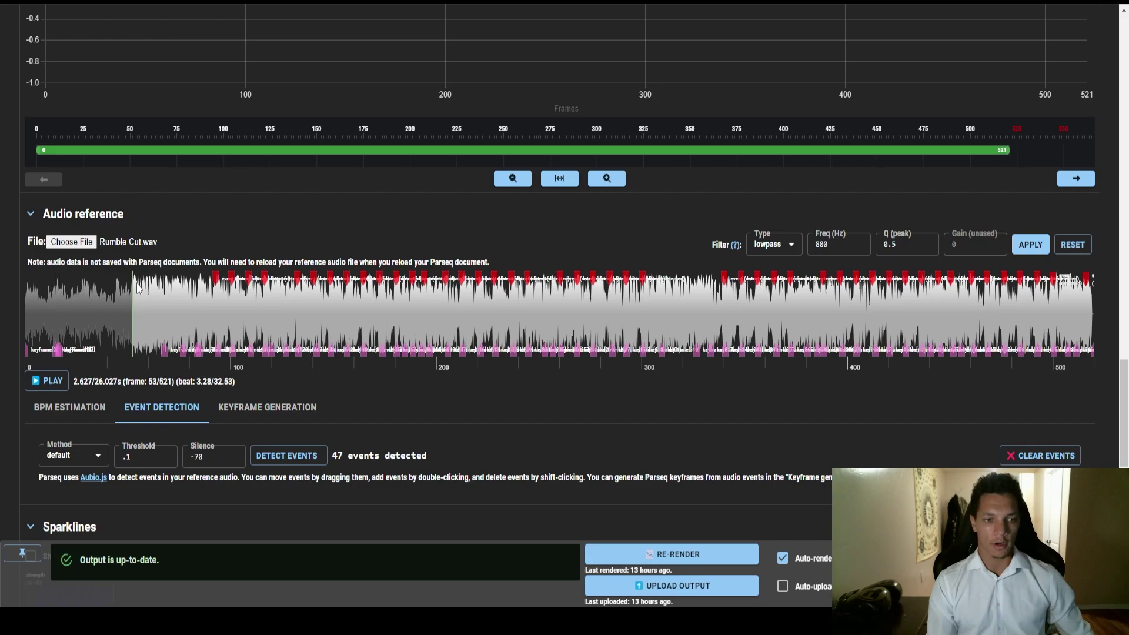
pyautogui.doubleClick(137, 285)
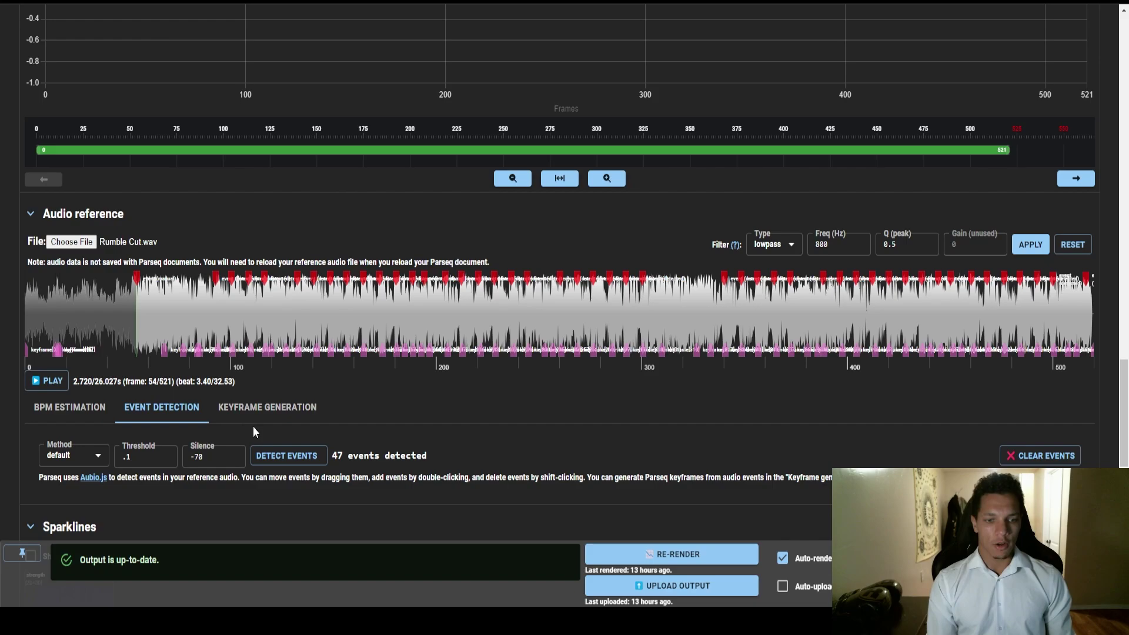
pyautogui.scroll(-1, 256, 432)
# - Generate 47 keyframes from the detected events, labelled Kick
pyautogui.click(278, 341)
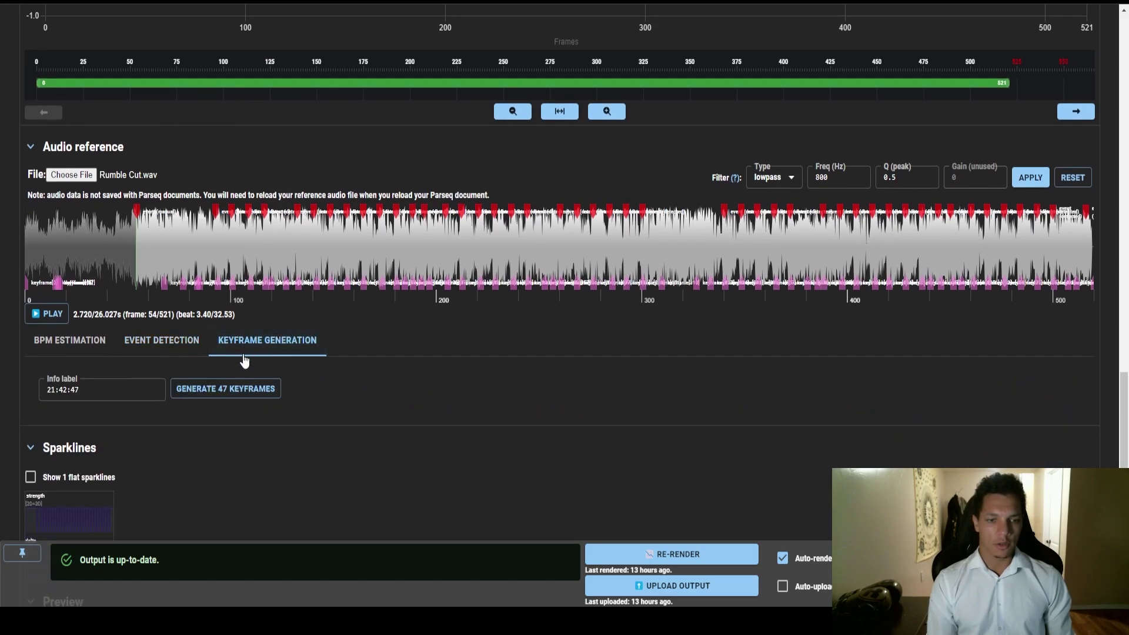
pyautogui.tripleClick(96, 386)
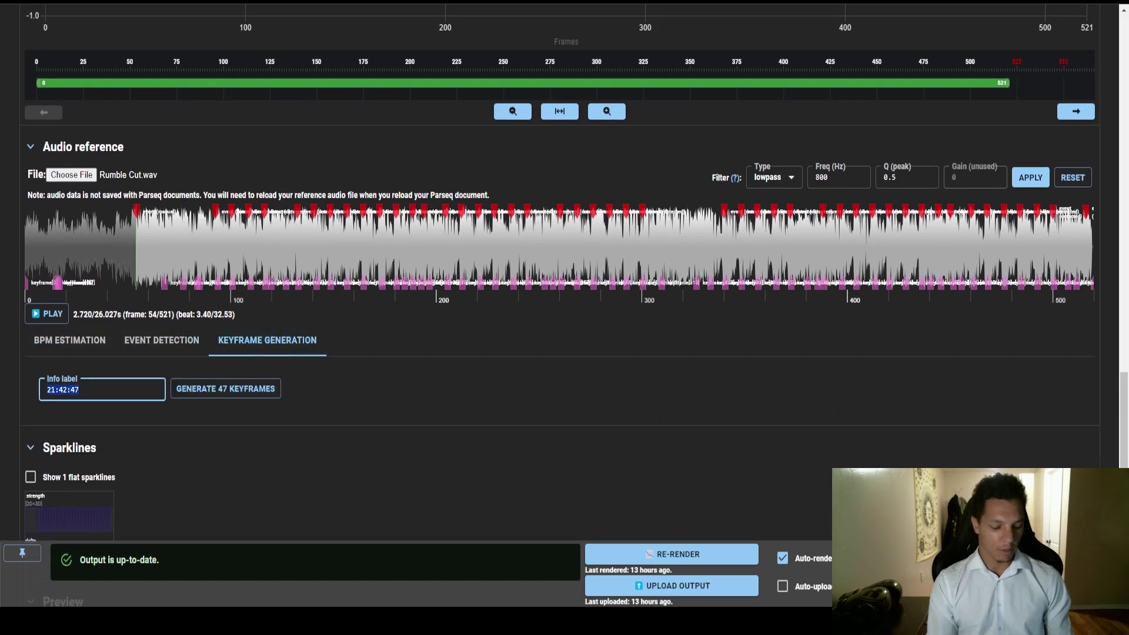
pyautogui.press('BackSpace')
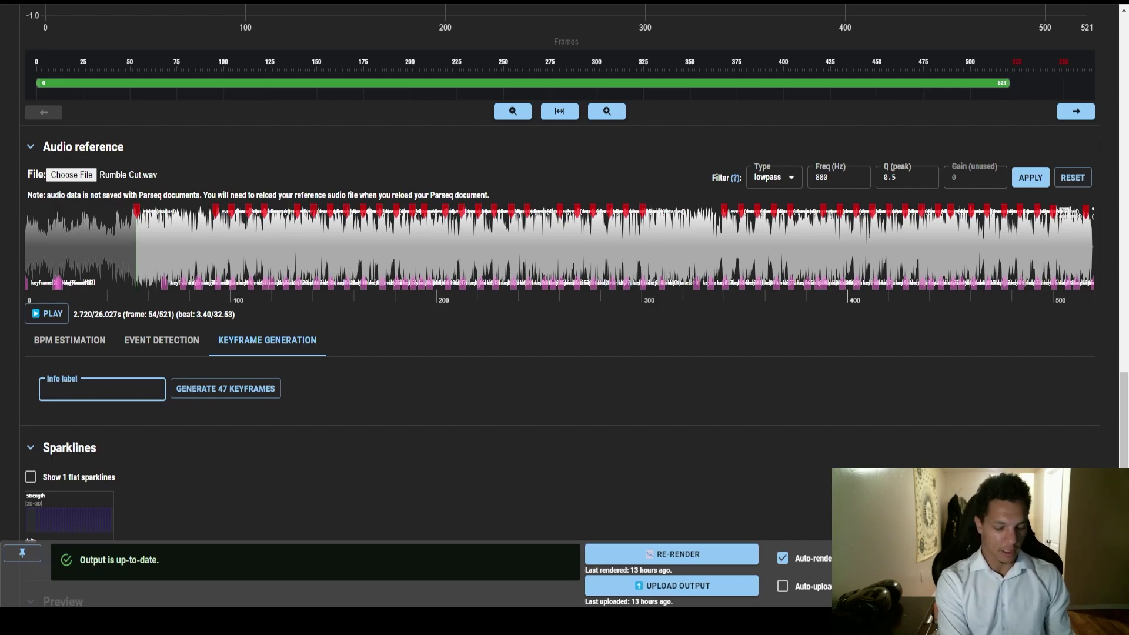
pyautogui.write('Kick')
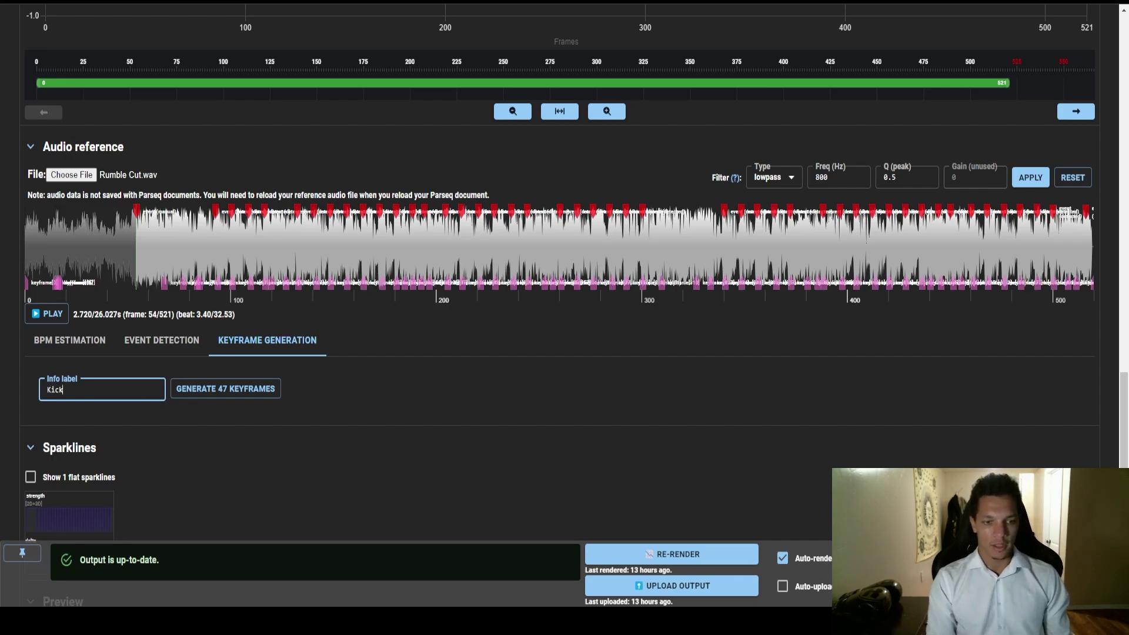
pyautogui.click(211, 389)
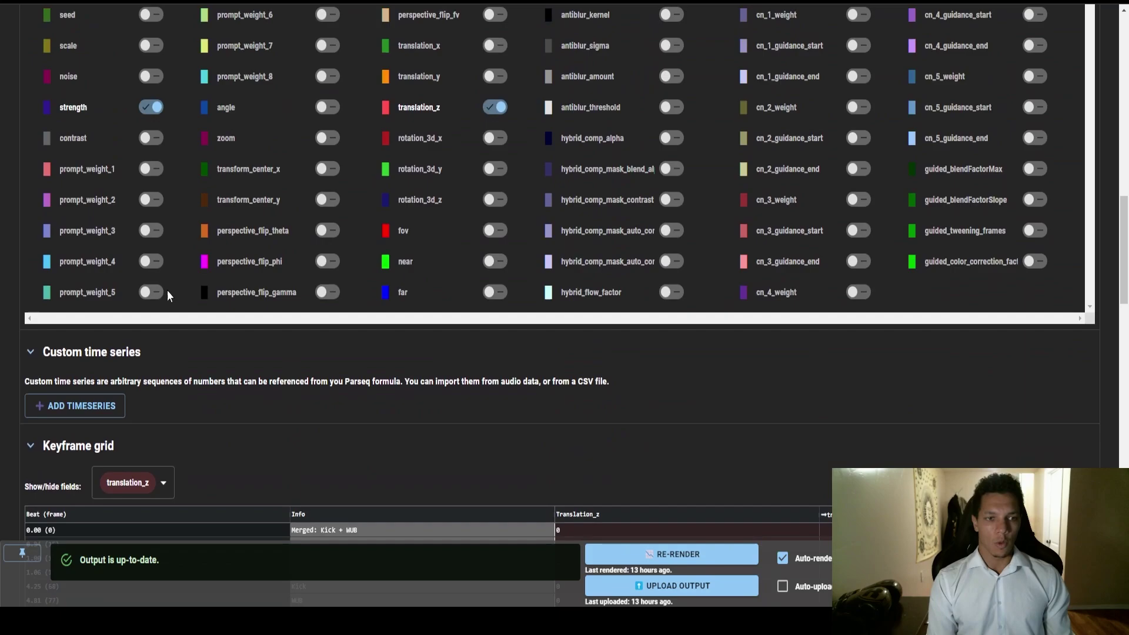
# - Show the strength field instead of translation_z in the keyframe grid
pyautogui.scroll(-3, 203, 321)
pyautogui.click(147, 296)
pyautogui.click(88, 345)
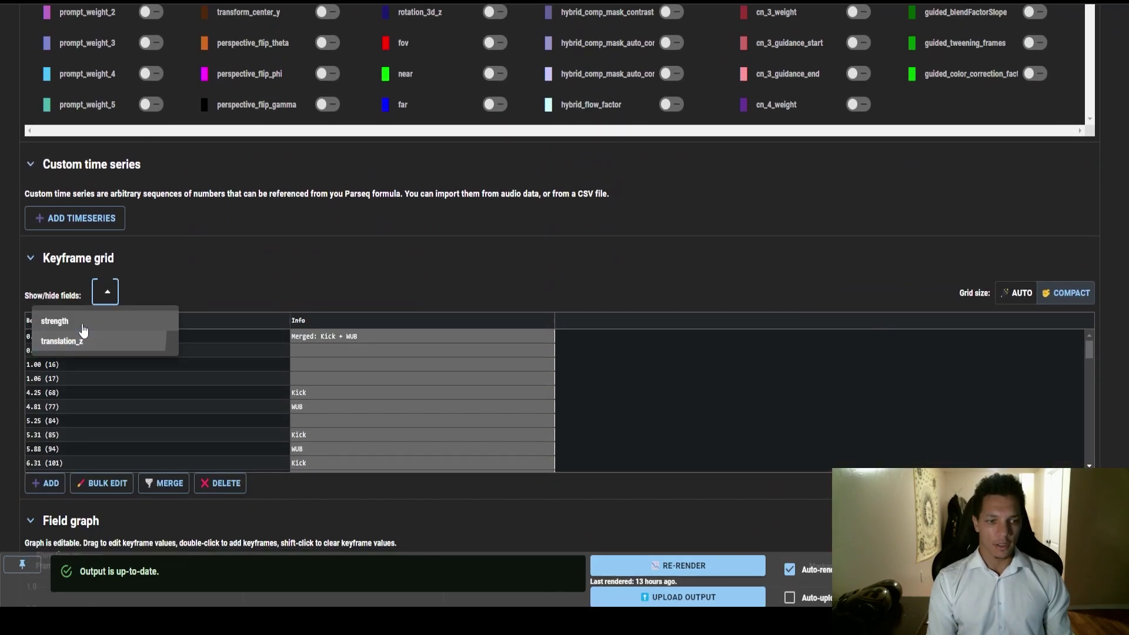
pyautogui.click(83, 328)
pyautogui.scroll(-1, 696, 354)
pyautogui.moveTo(1086, 287); pyautogui.dragTo(1083, 246)
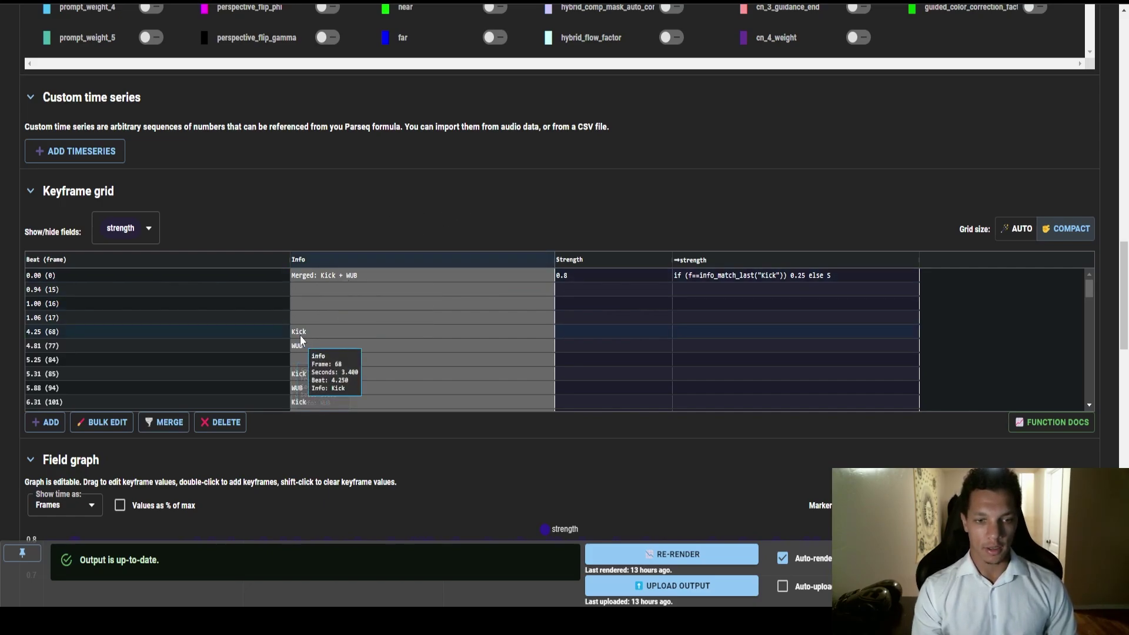
pyautogui.scroll(-3, 305, 376)
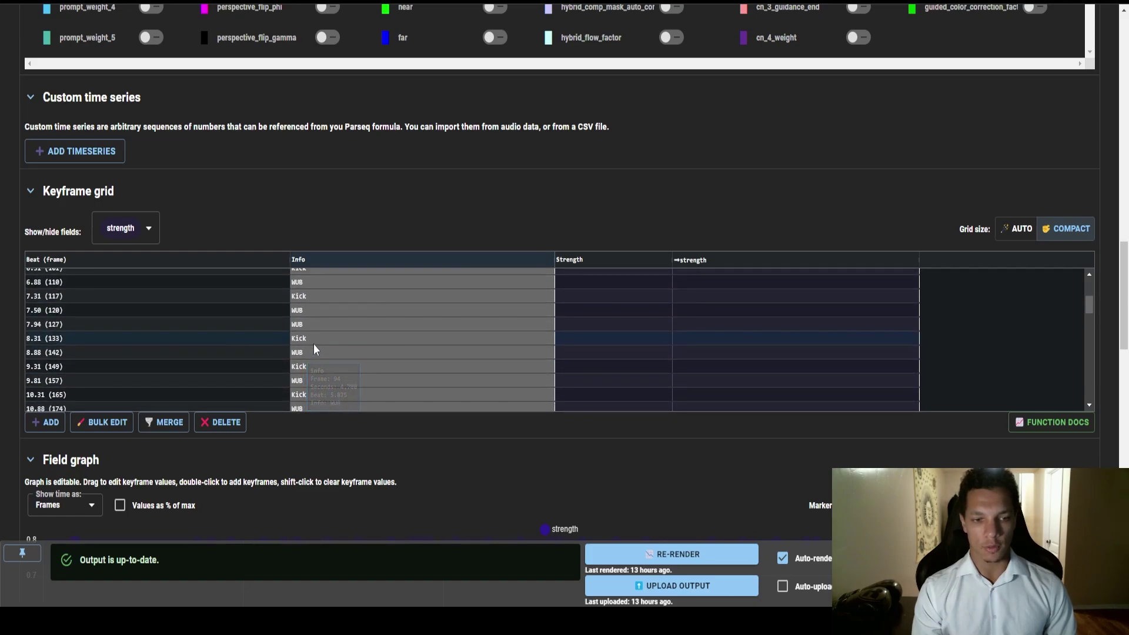
pyautogui.scroll(3, 305, 368)
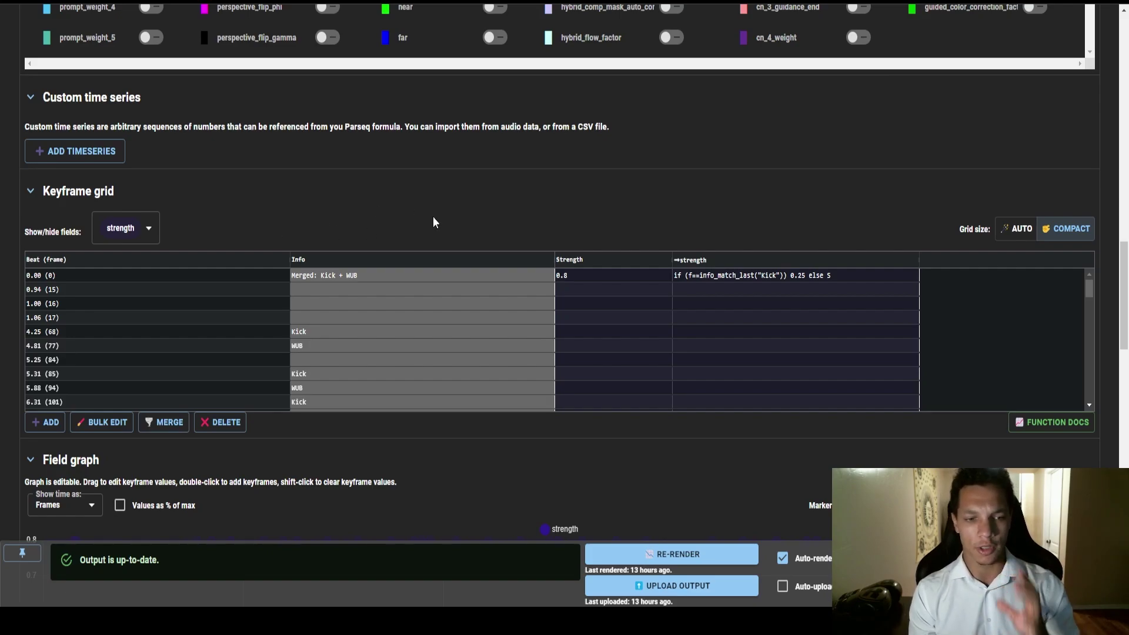
pyautogui.scroll(-1, 553, 194)
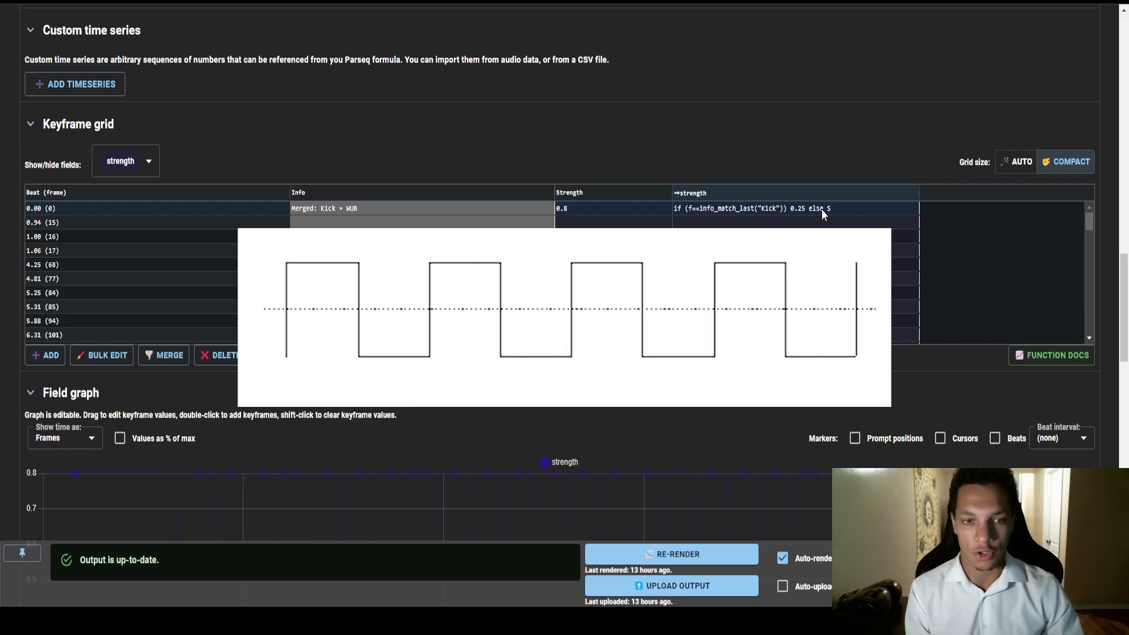
# - Switch the Parseq page to the light theme
pyautogui.scroll(-5, 454, 436)
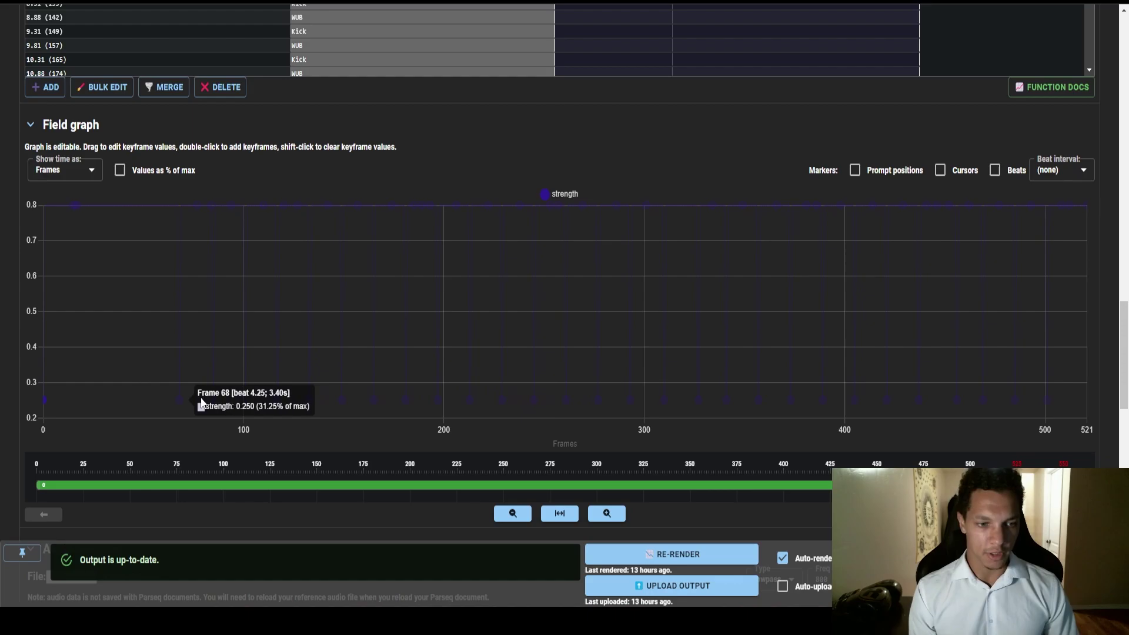
pyautogui.scroll(15, 817, 361)
pyautogui.scroll(9, 612, 150)
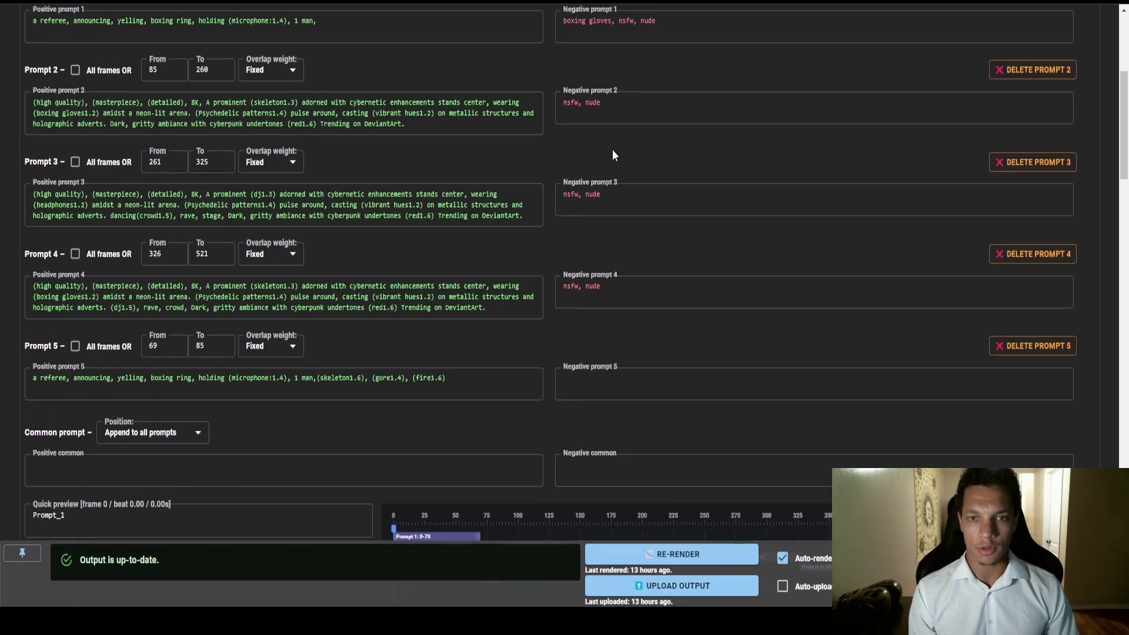
pyautogui.click(653, 37)
# - Set frame 68's strength keyframe to 0.2417 in the Field graph
pyautogui.scroll(-3, 625, 142)
pyautogui.scroll(-18, 624, 142)
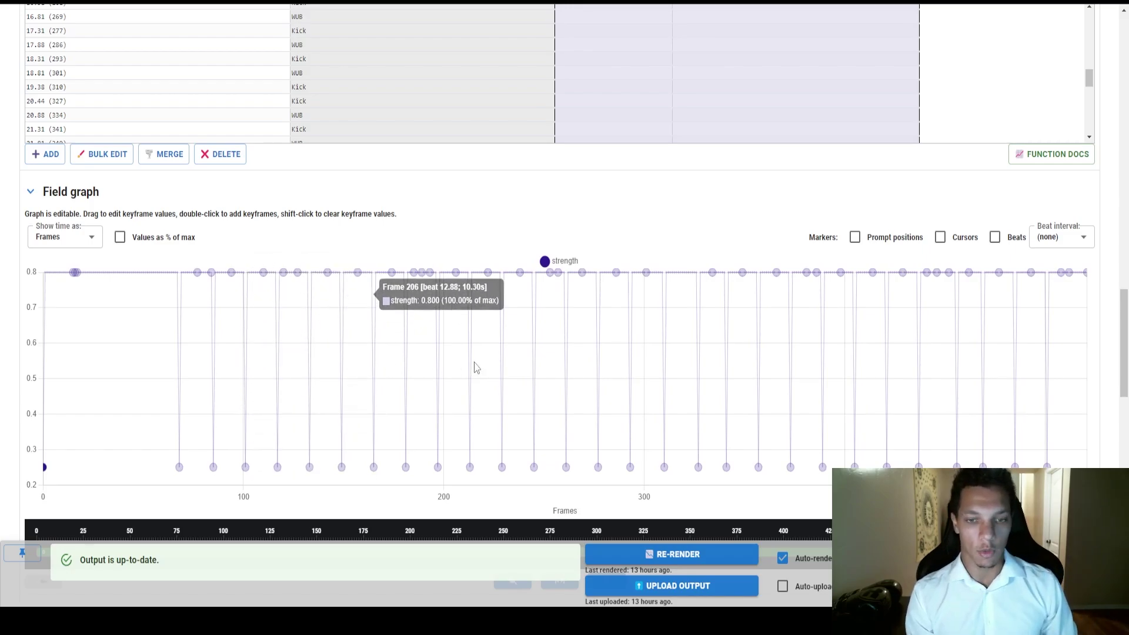
pyautogui.scroll(-2, 789, 310)
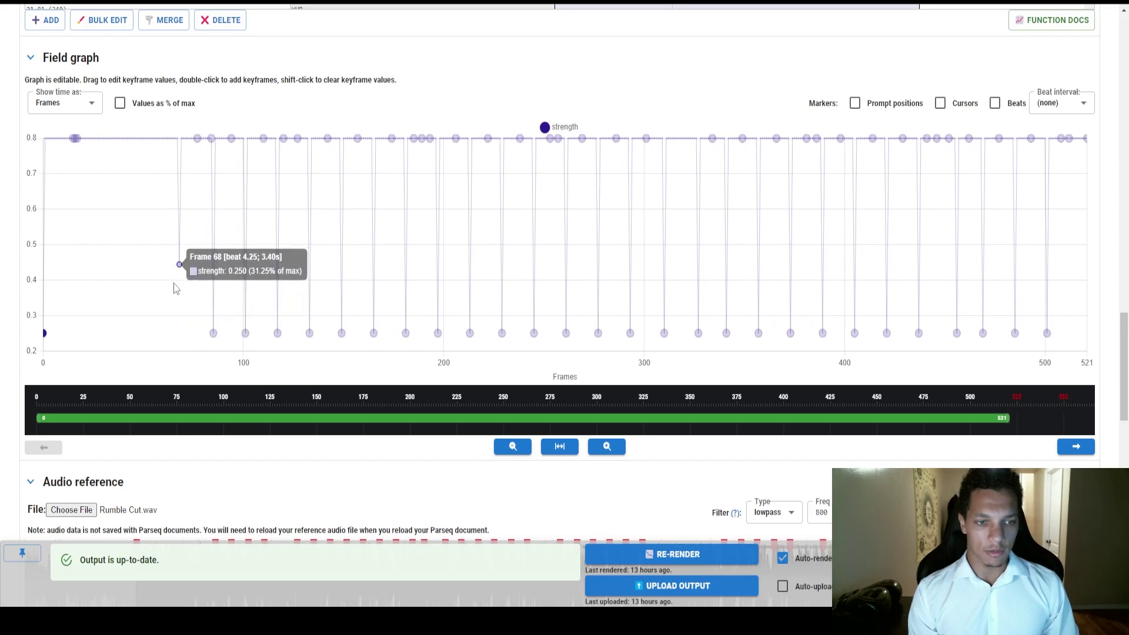
pyautogui.click(181, 337)
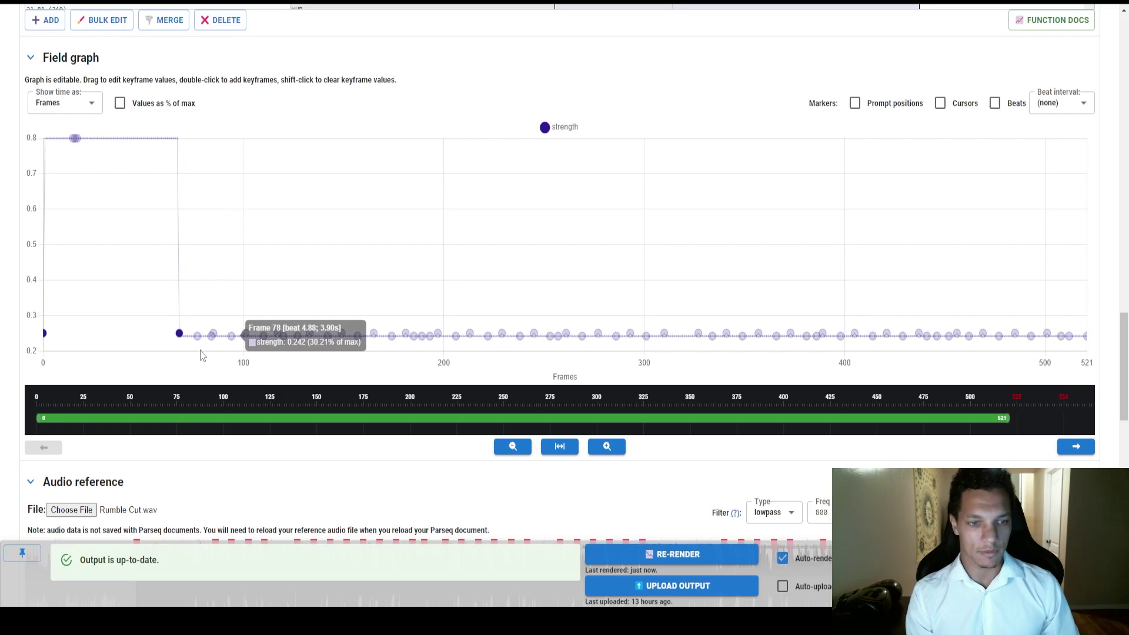
pyautogui.scroll(5, 527, 154)
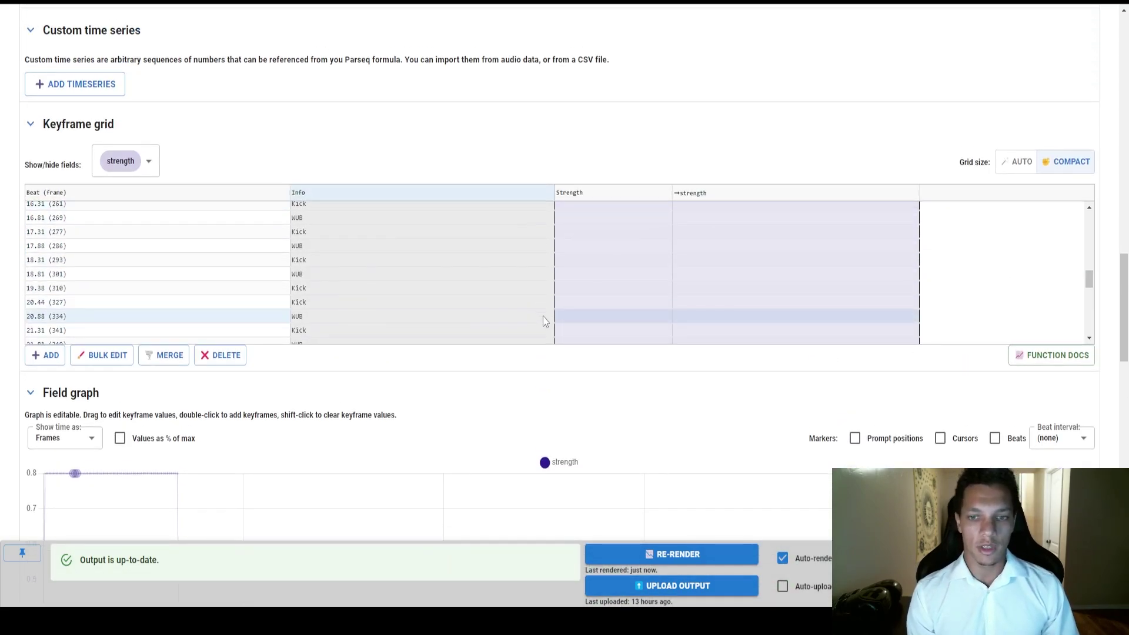
pyautogui.scroll(13, 364, 297)
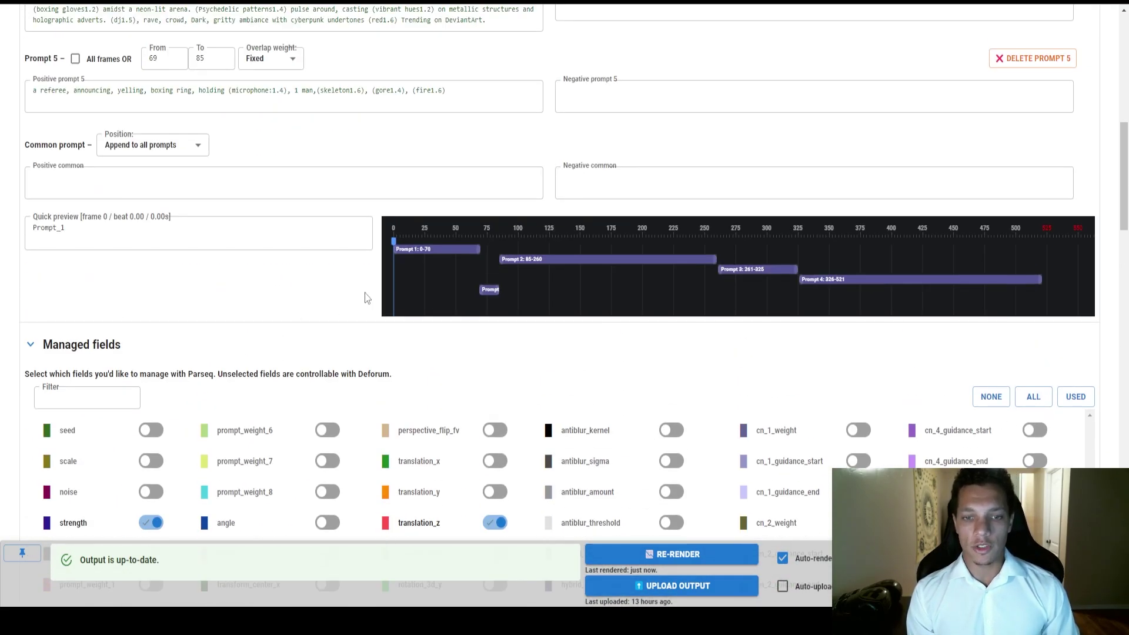
# - Scrub ahead to the skeleton in the rendered video in Deforum's Output tab
pyautogui.scroll(-9, 364, 297)
pyautogui.scroll(3, 481, 40)
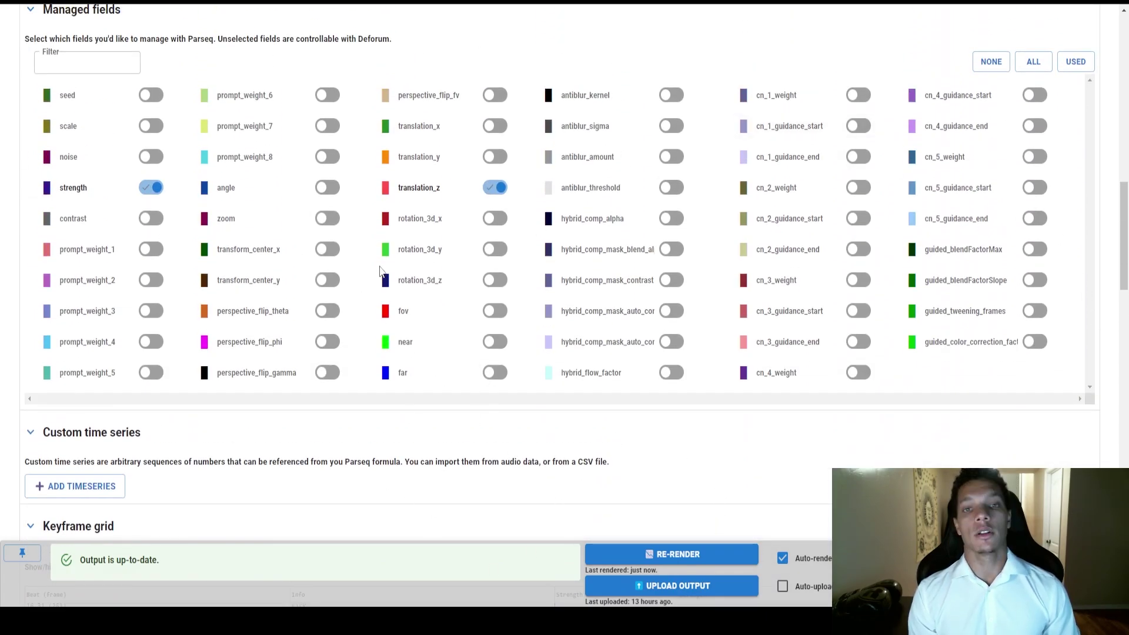
pyautogui.scroll(-6, 693, 282)
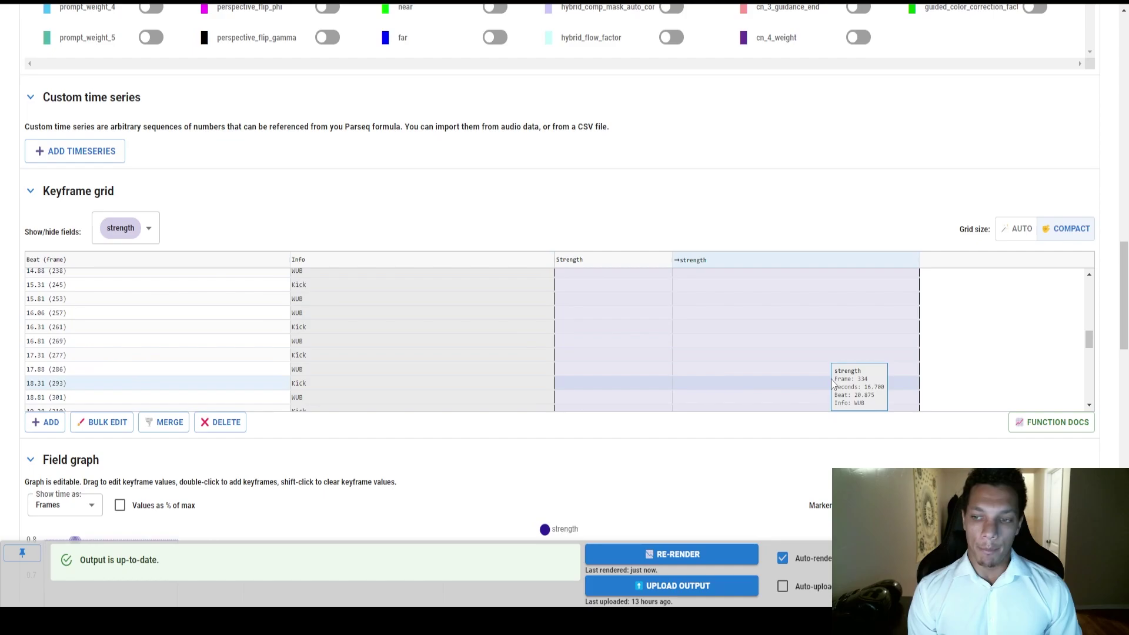
pyautogui.scroll(1, 831, 359)
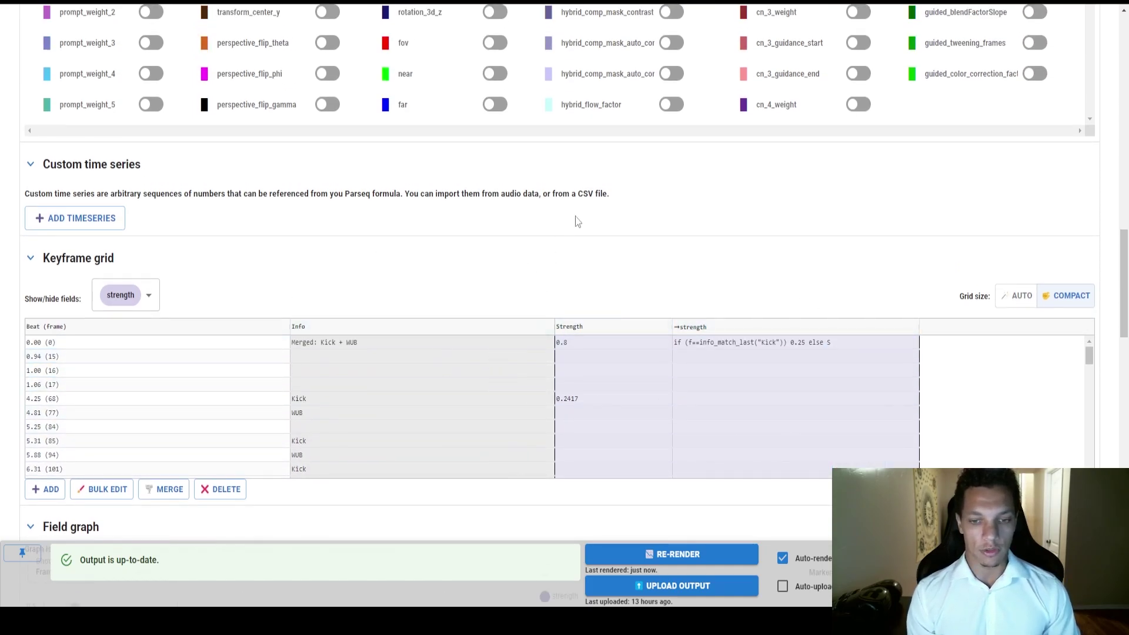
pyautogui.scroll(-1, 647, 200)
pyautogui.scroll(-5, 741, 185)
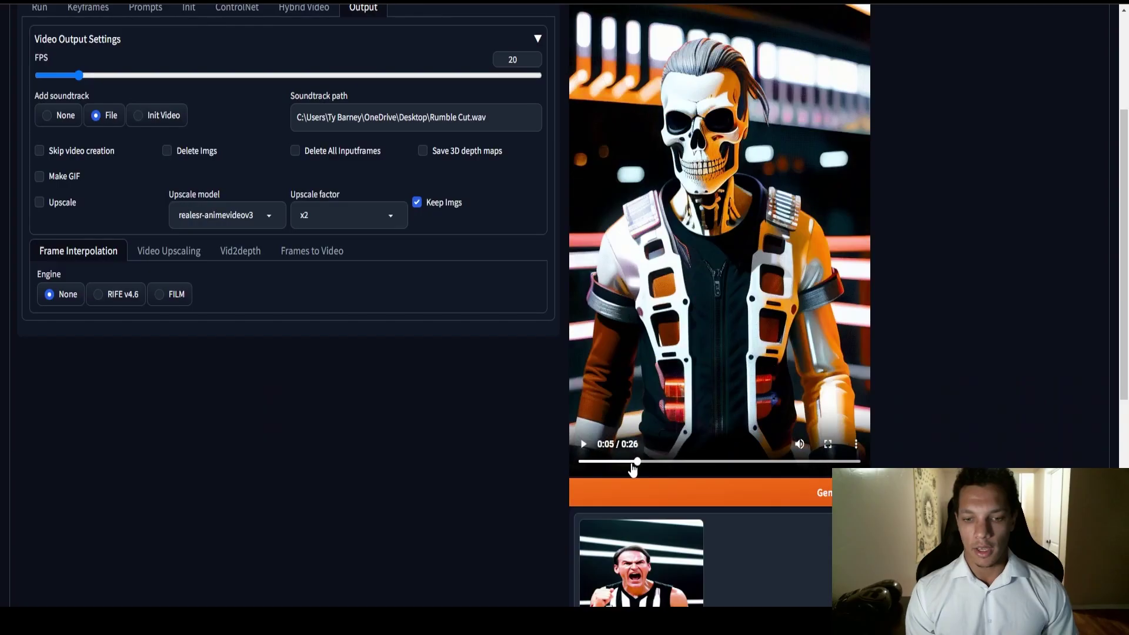
pyautogui.moveTo(633, 468); pyautogui.dragTo(850, 462)
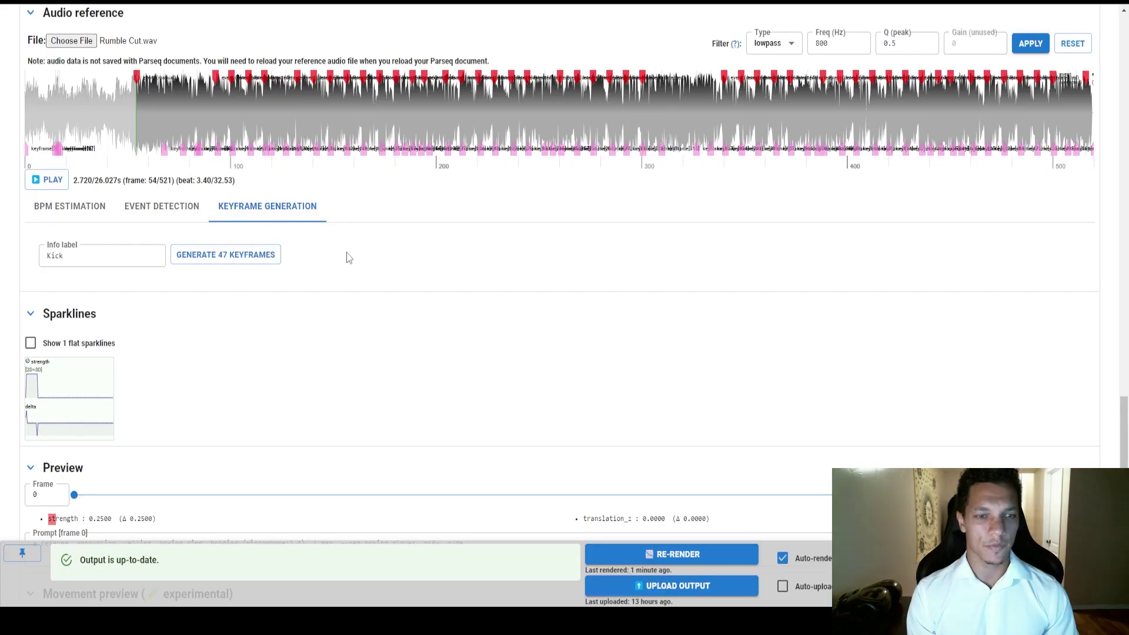
# - Select the skeleton and gore terms in positive prompt 5 (frames 69–85)
pyautogui.scroll(15, 346, 254)
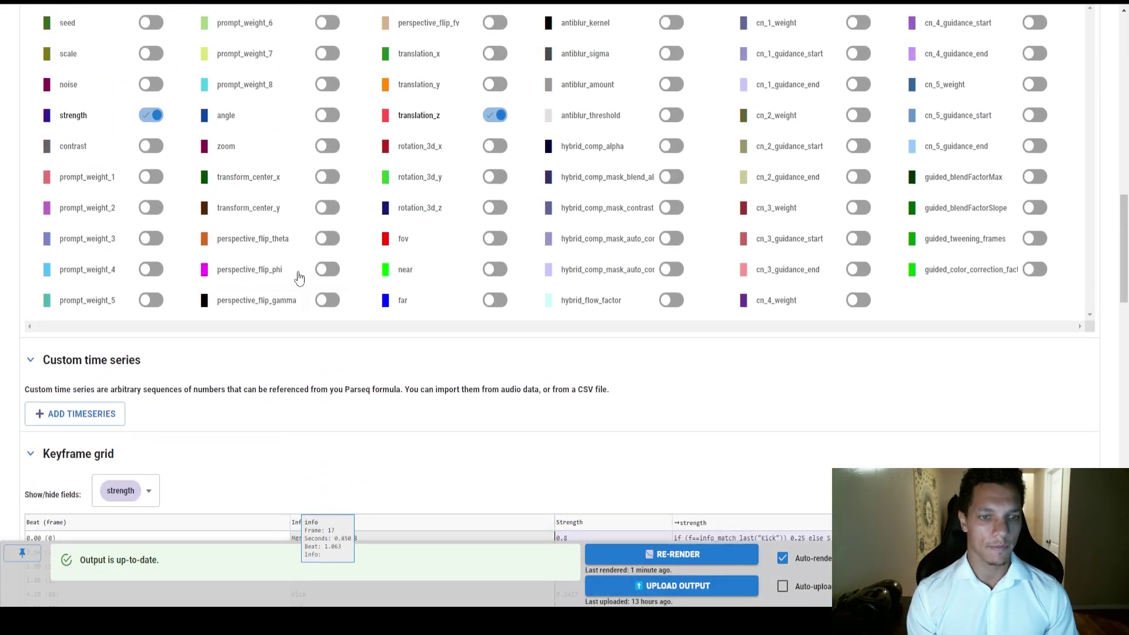
pyautogui.scroll(5, 235, 247)
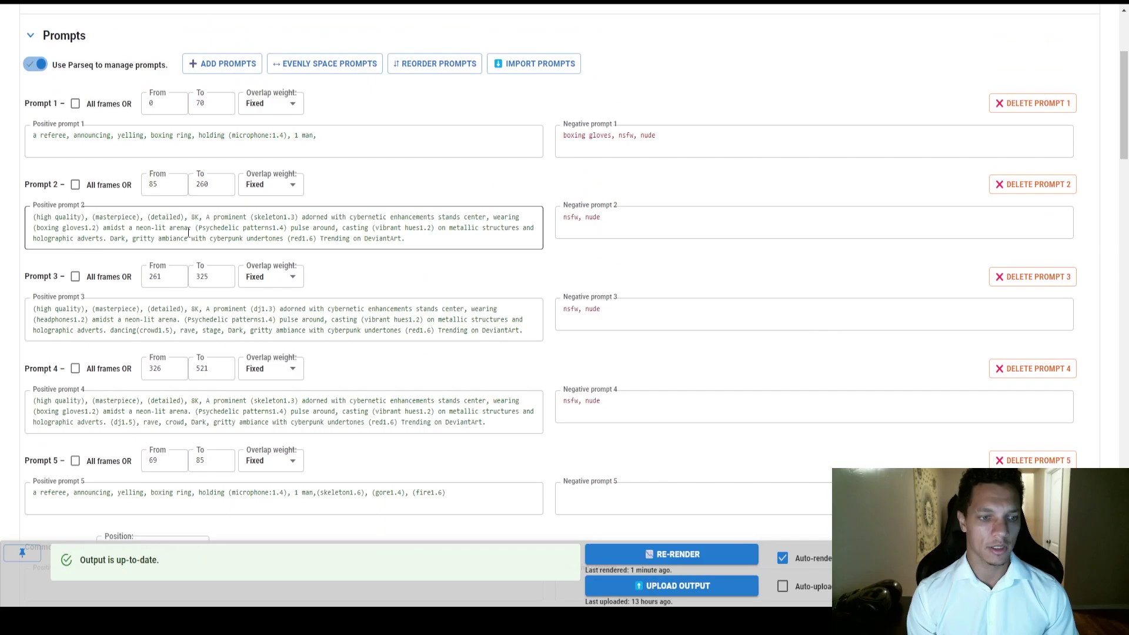
pyautogui.scroll(1, 194, 247)
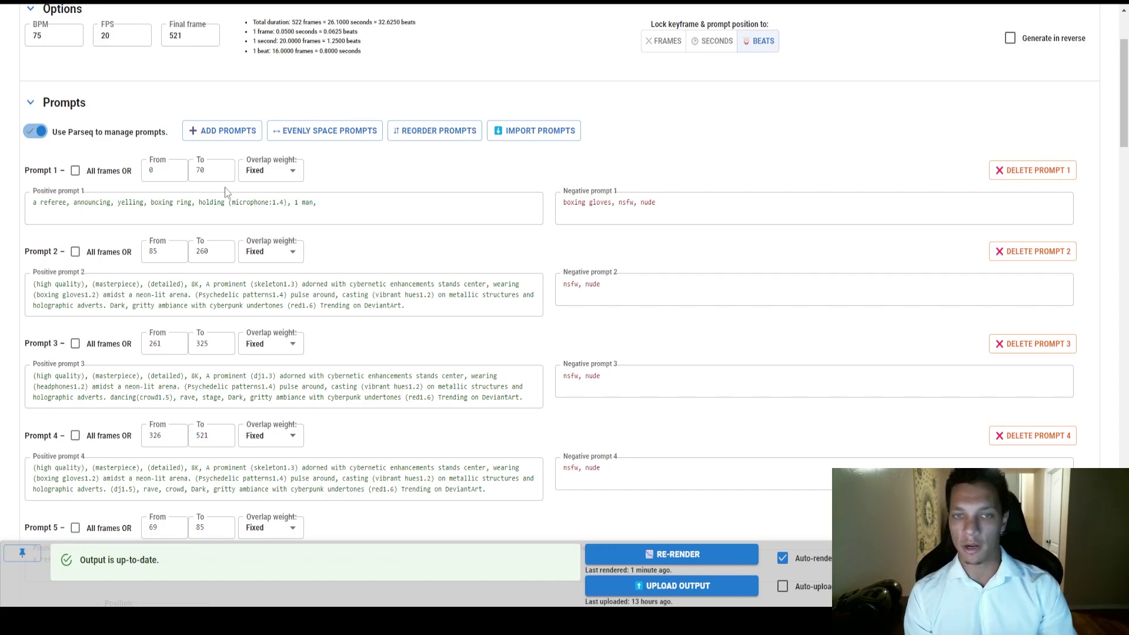
pyautogui.scroll(-3, 180, 404)
pyautogui.click(56, 429)
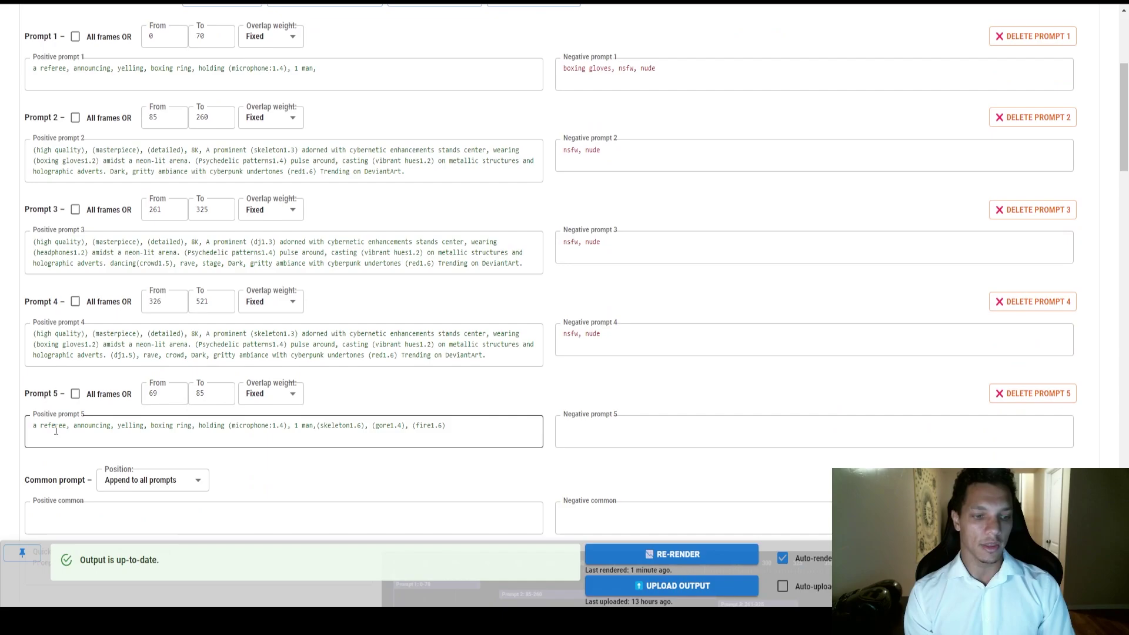
pyautogui.moveTo(453, 431); pyautogui.dragTo(29, 426)
pyautogui.click(212, 439)
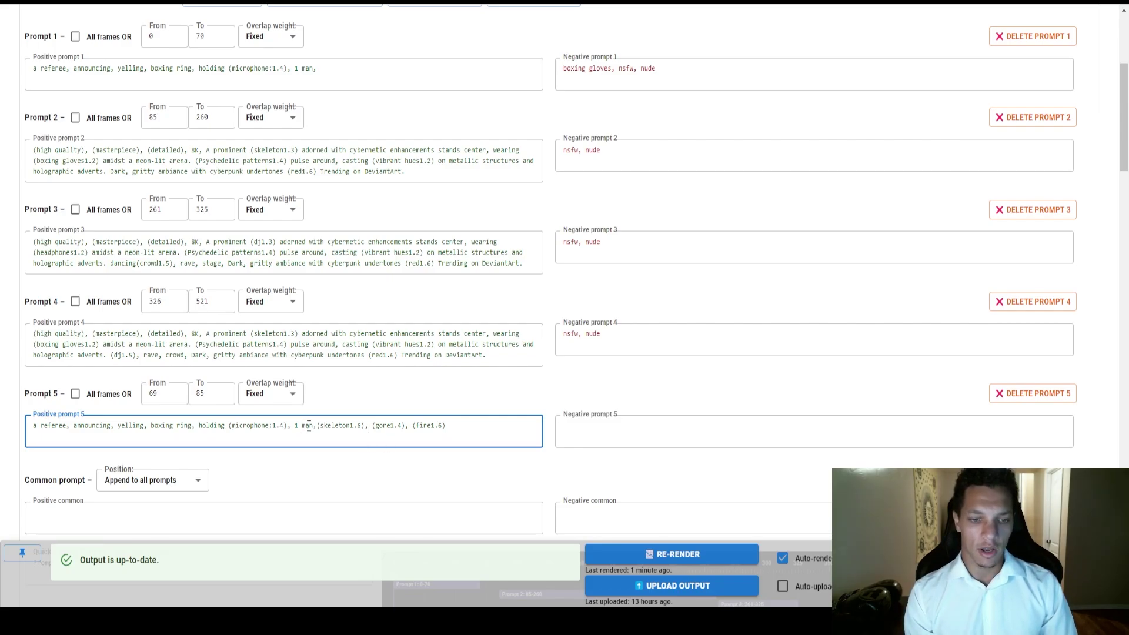
pyautogui.moveTo(309, 426)
pyautogui.mouseDown()
pyautogui.moveTo(391, 426)
pyautogui.moveTo(327, 426)
pyautogui.mouseUp()
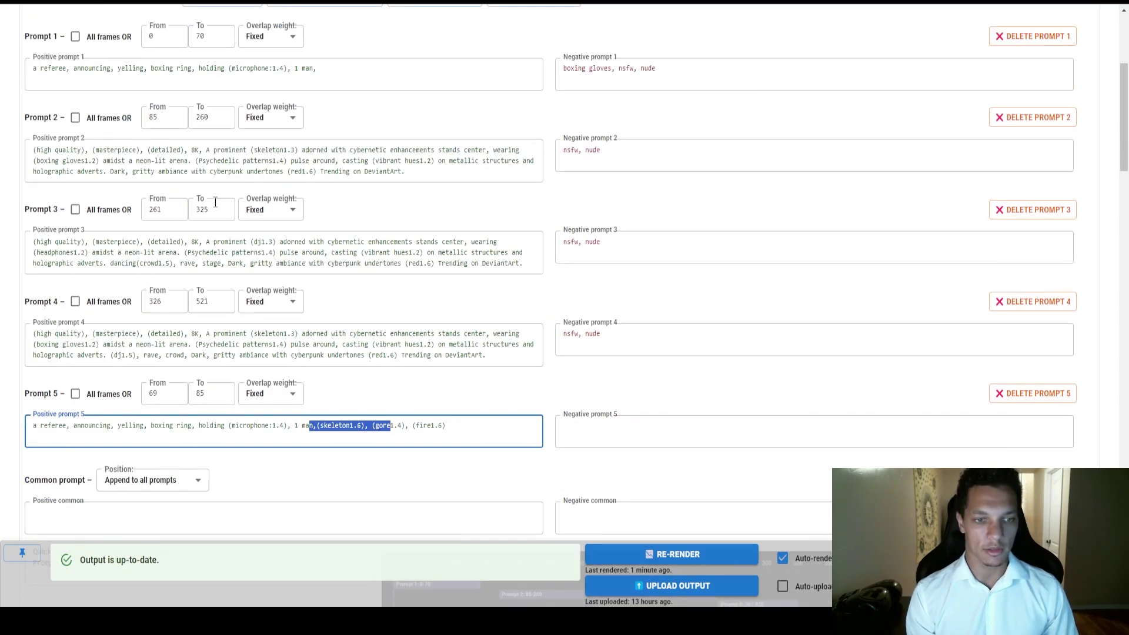
pyautogui.scroll(5, 502, 167)
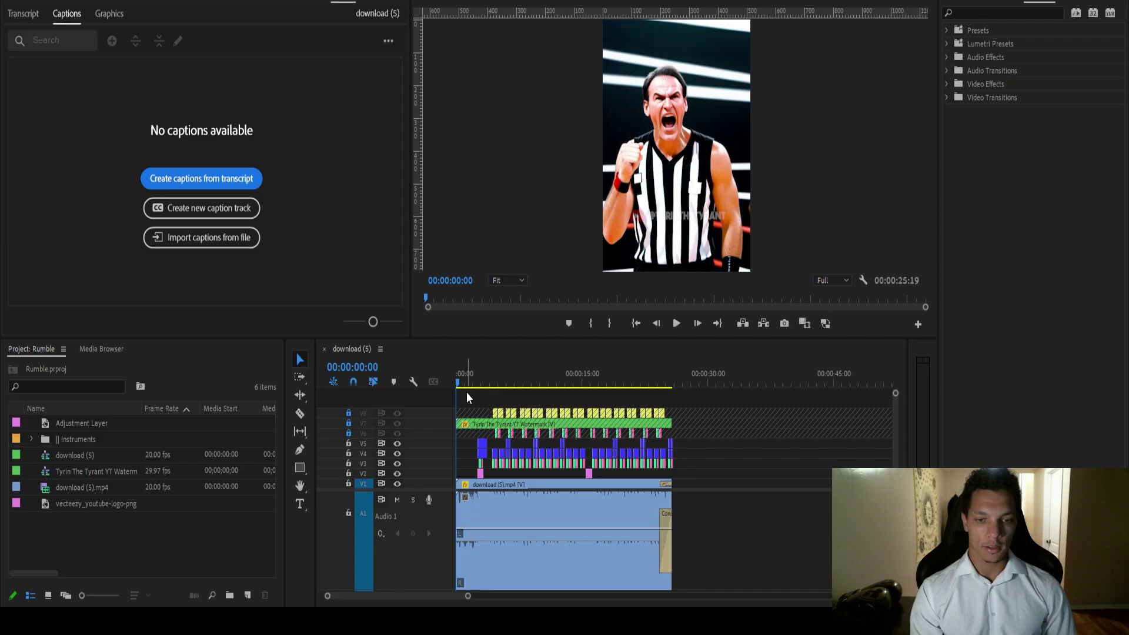
# - Play the skeleton edit from the start of the download (5) sequence
pyautogui.moveTo(464, 384); pyautogui.dragTo(457, 364)
pyautogui.press('space')
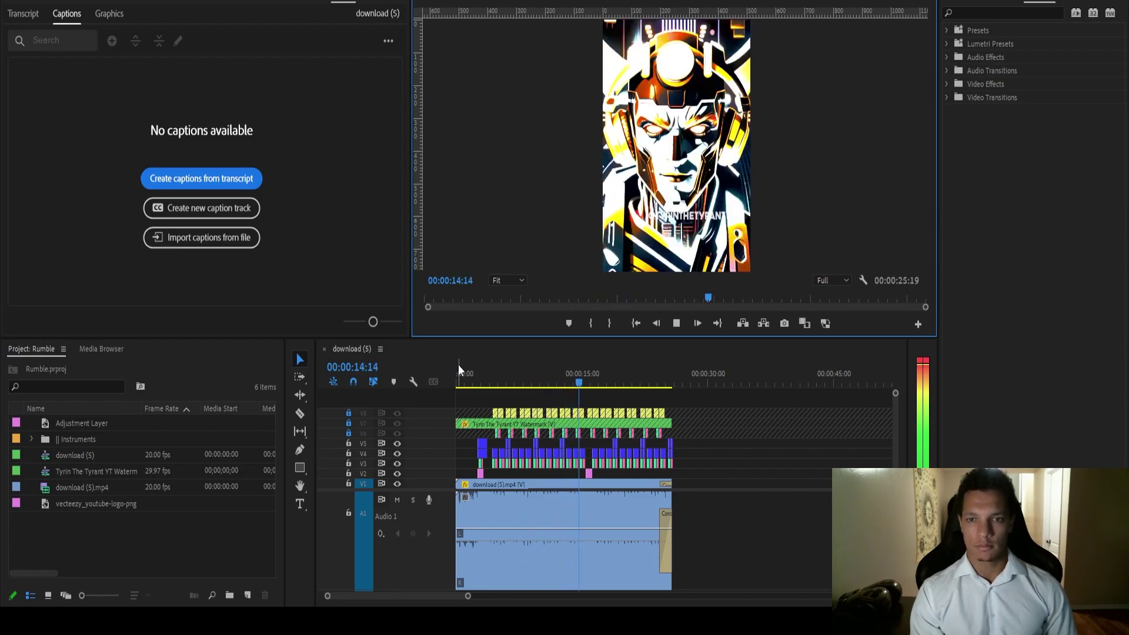
pyautogui.press('space')
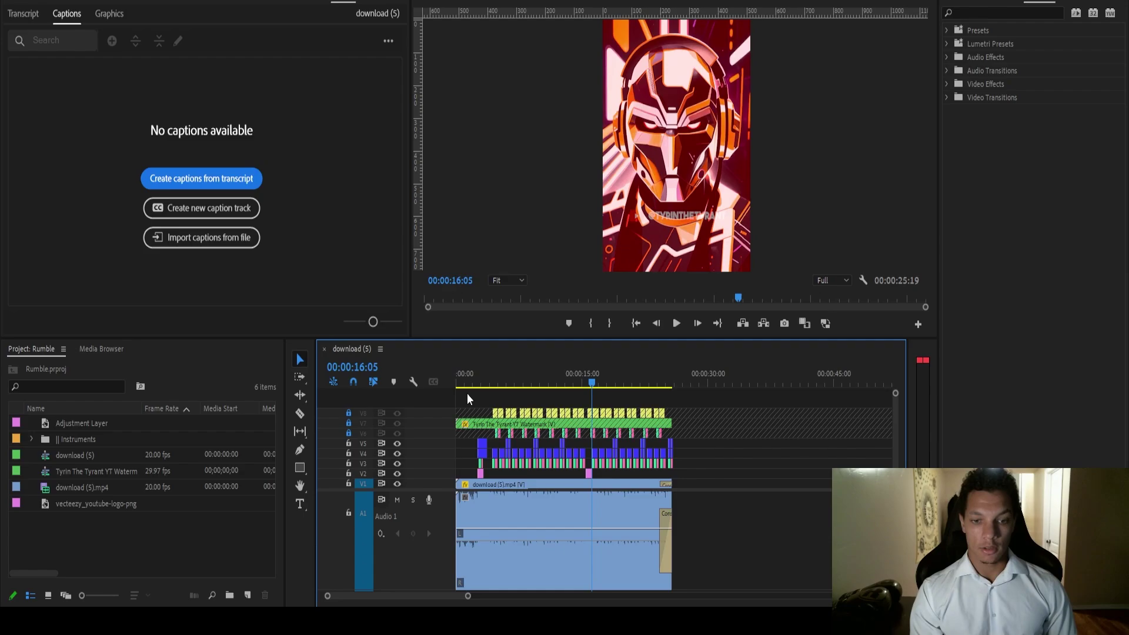
pyautogui.moveTo(470, 378); pyautogui.dragTo(419, 371)
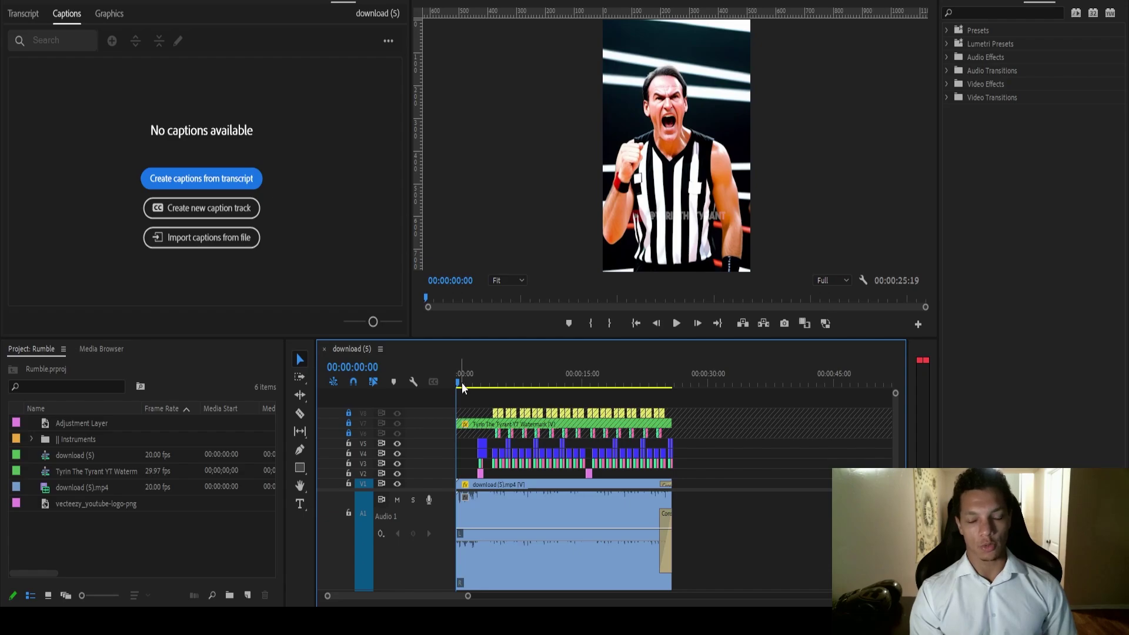
pyautogui.press('space')
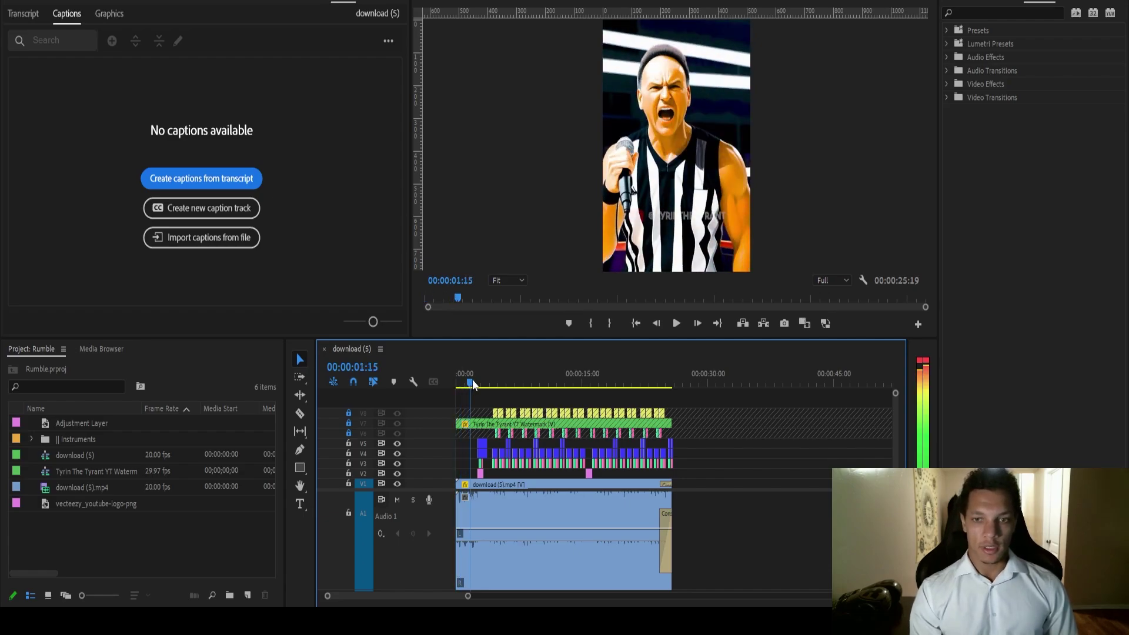
pyautogui.press('space')
# - Mute the Audio 1 music track and scrub to the skeleton referee frame near 4 seconds
pyautogui.moveTo(472, 383); pyautogui.dragTo(496, 382)
pyautogui.click(397, 499)
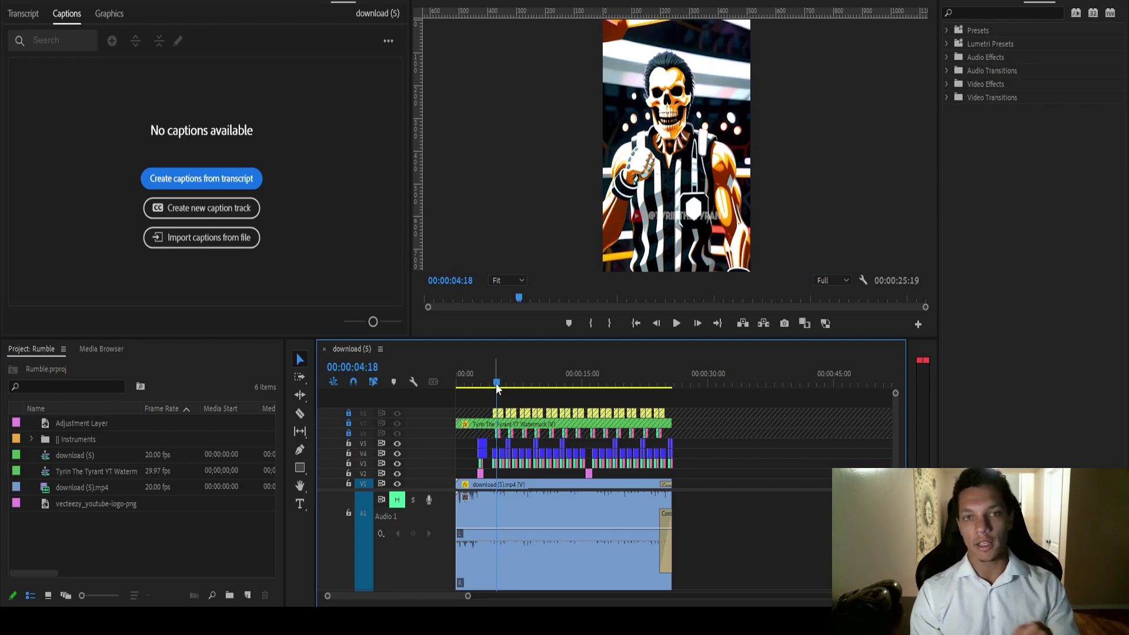
pyautogui.moveTo(496, 384); pyautogui.dragTo(509, 383)
# - Enlarge the video track heights and preview the stretches from 4:07 and 2:10
pyautogui.moveTo(891, 465); pyautogui.dragTo(892, 410)
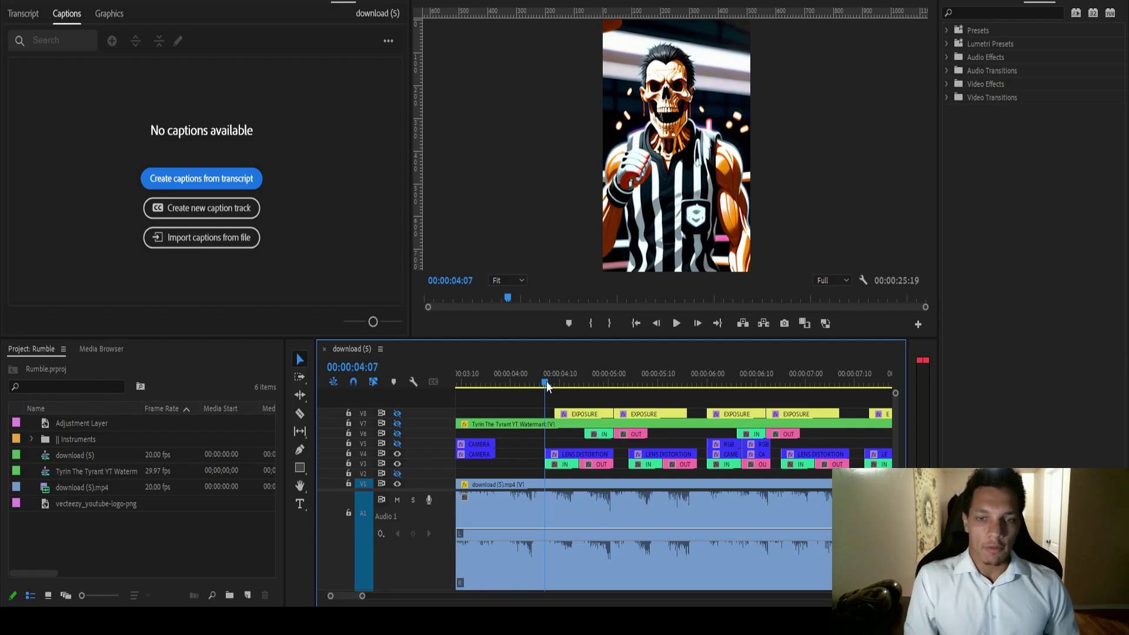
pyautogui.press('space')
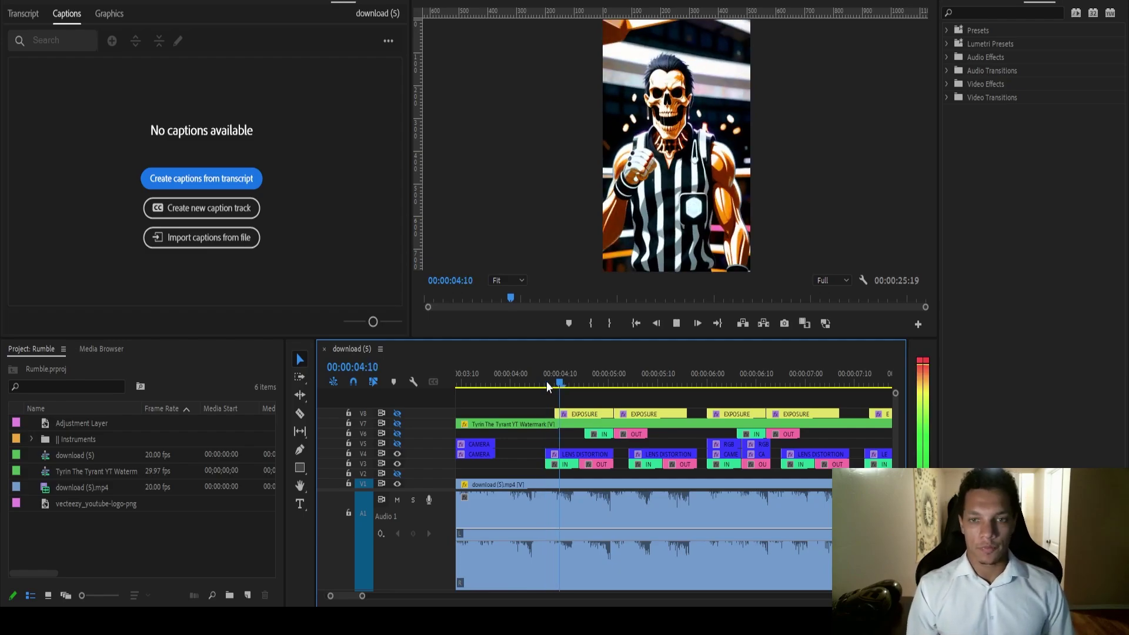
pyautogui.press('space')
pyautogui.press('space')
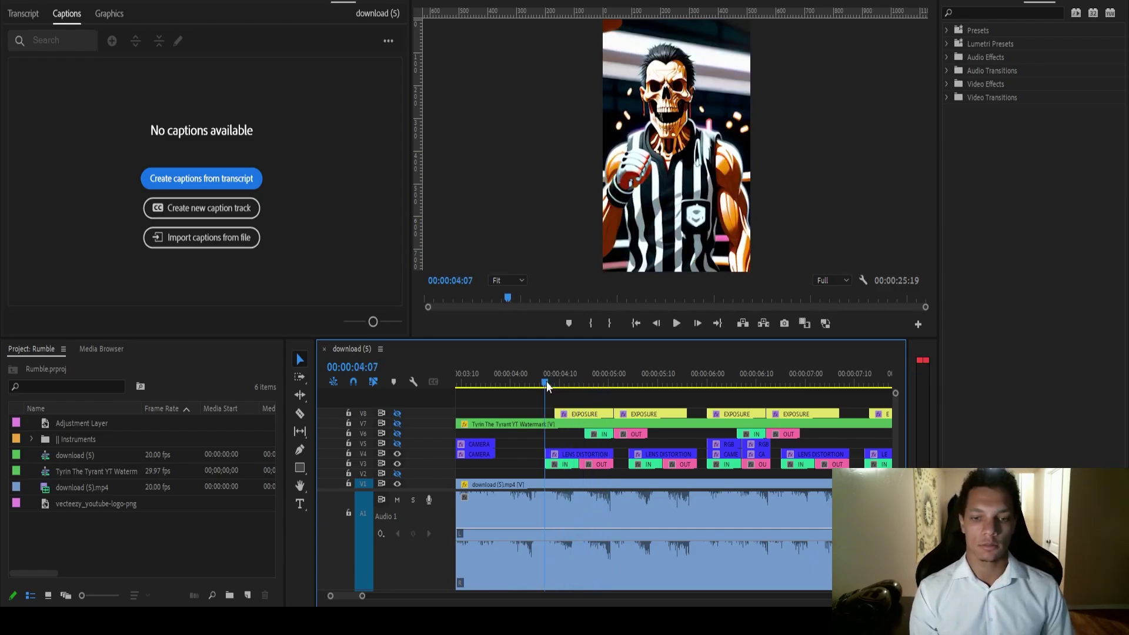
pyautogui.press('space')
pyautogui.press('space')
pyautogui.press('space')
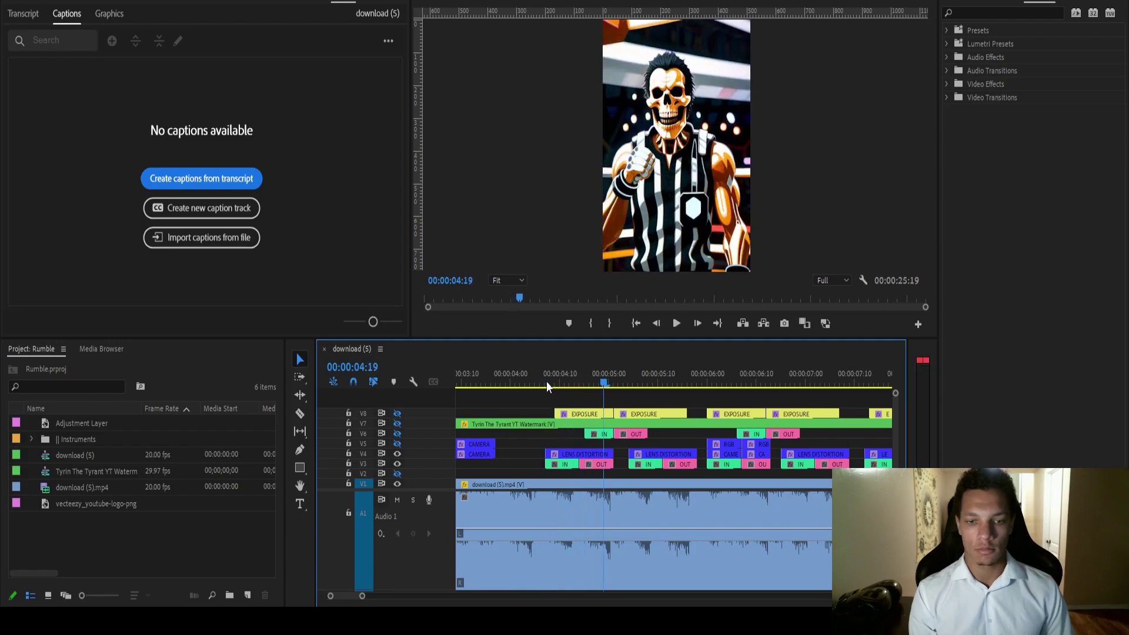
pyautogui.click(528, 382)
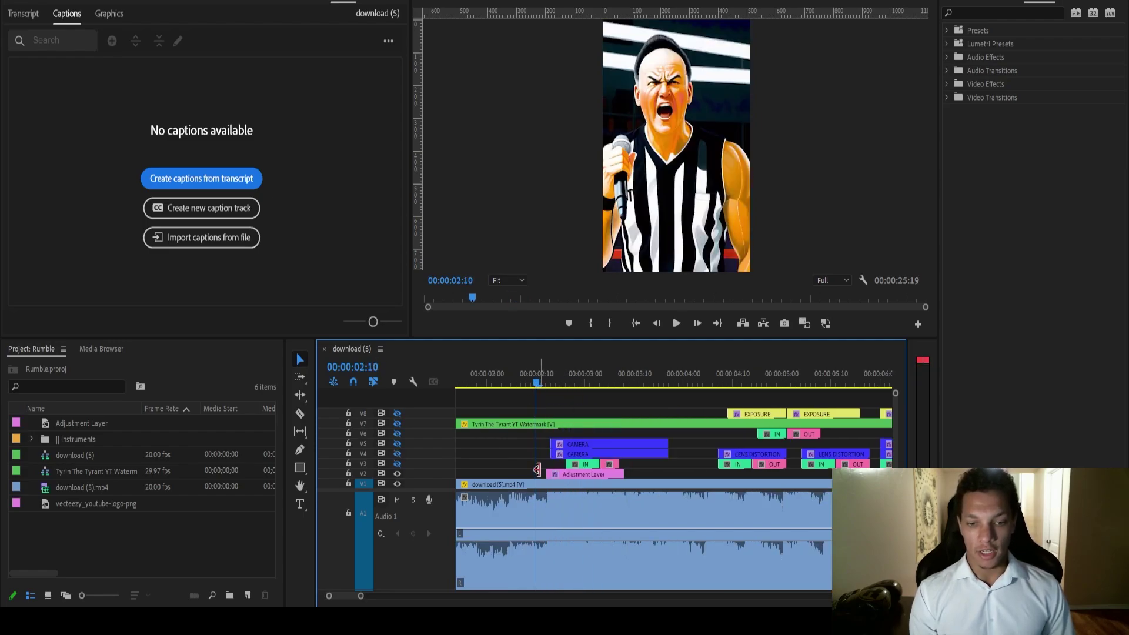
pyautogui.press('space')
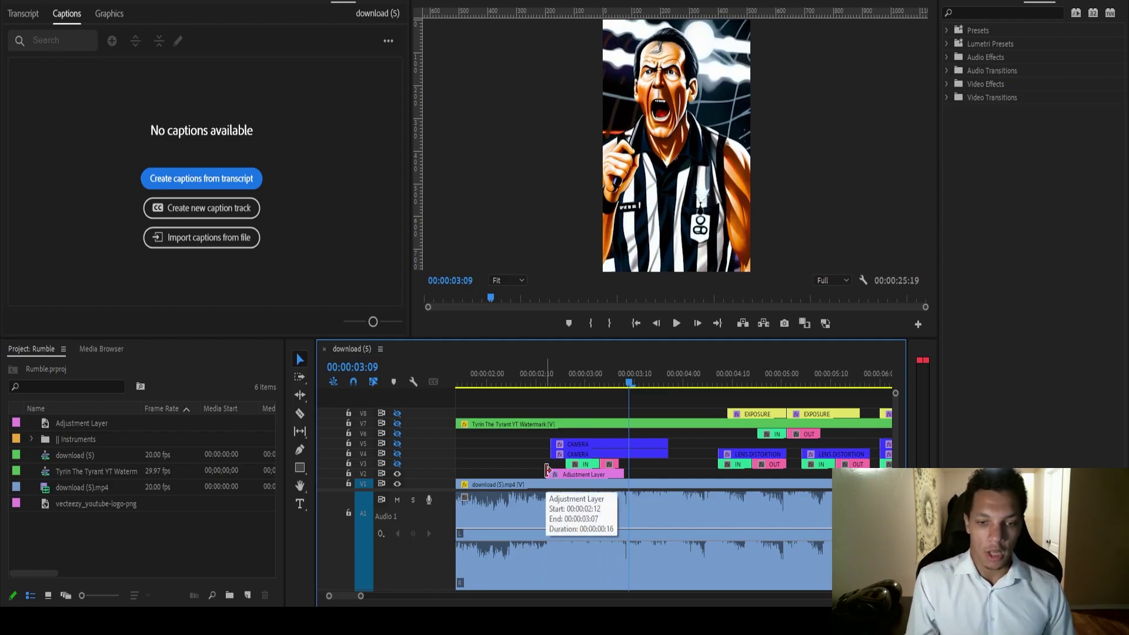
# - Turn on V3, V4 and V5 track output and step through the camera hit to 4:09
pyautogui.click(397, 464)
pyautogui.click(397, 453)
pyautogui.click(397, 444)
pyautogui.click(545, 382)
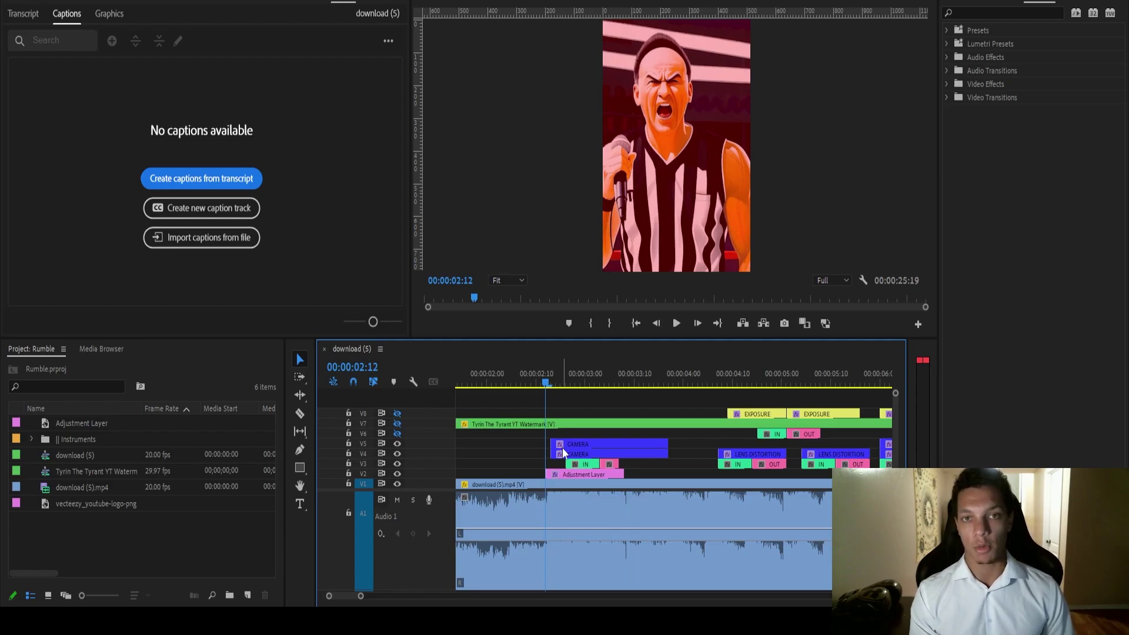
pyautogui.press('space')
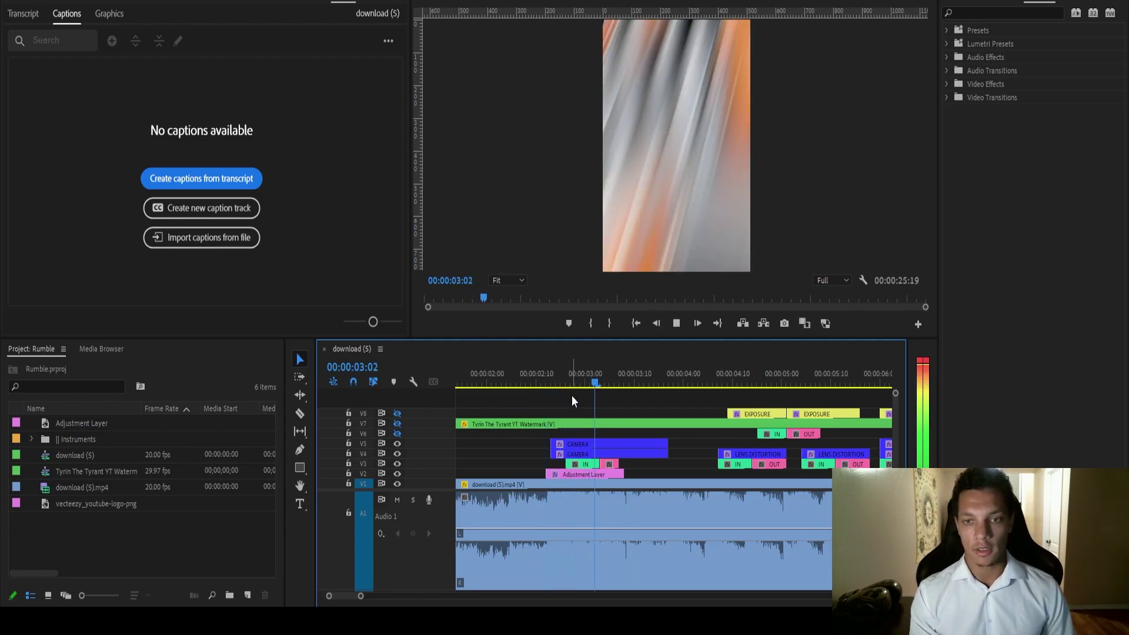
pyautogui.press('space')
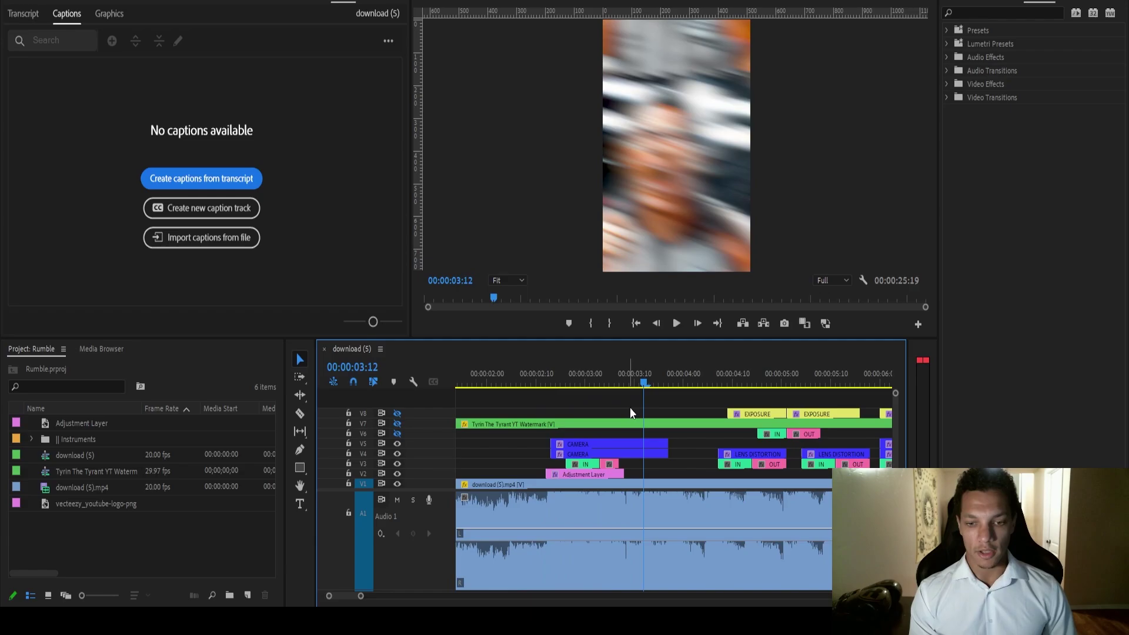
pyautogui.press('space')
pyautogui.press('space')
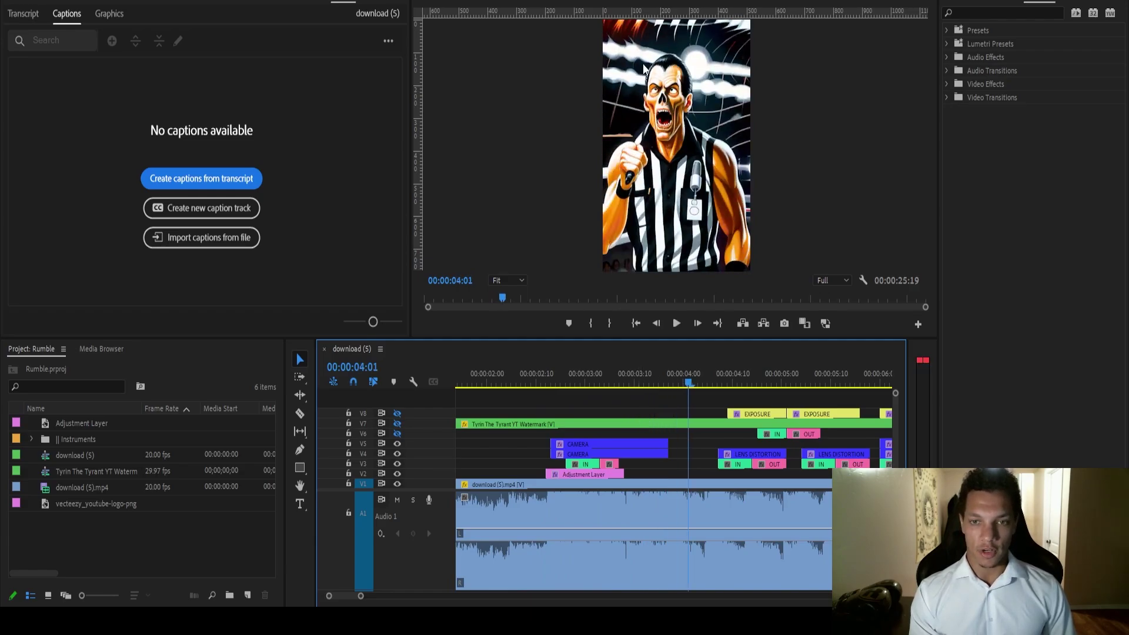
pyautogui.press('space')
pyautogui.press('space')
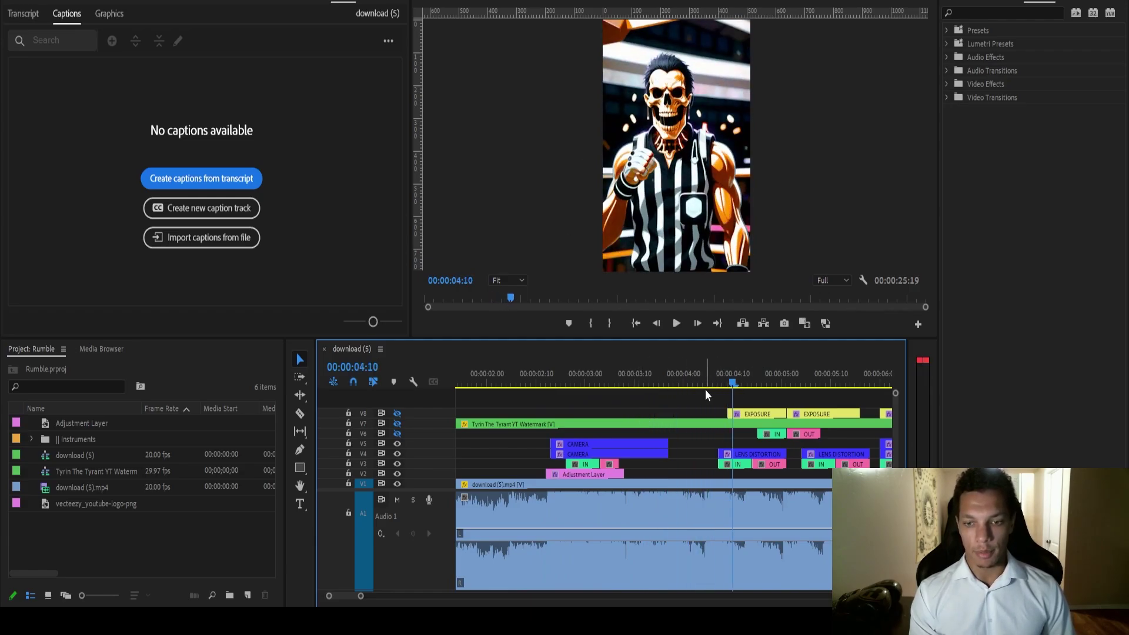
pyautogui.press('Left')
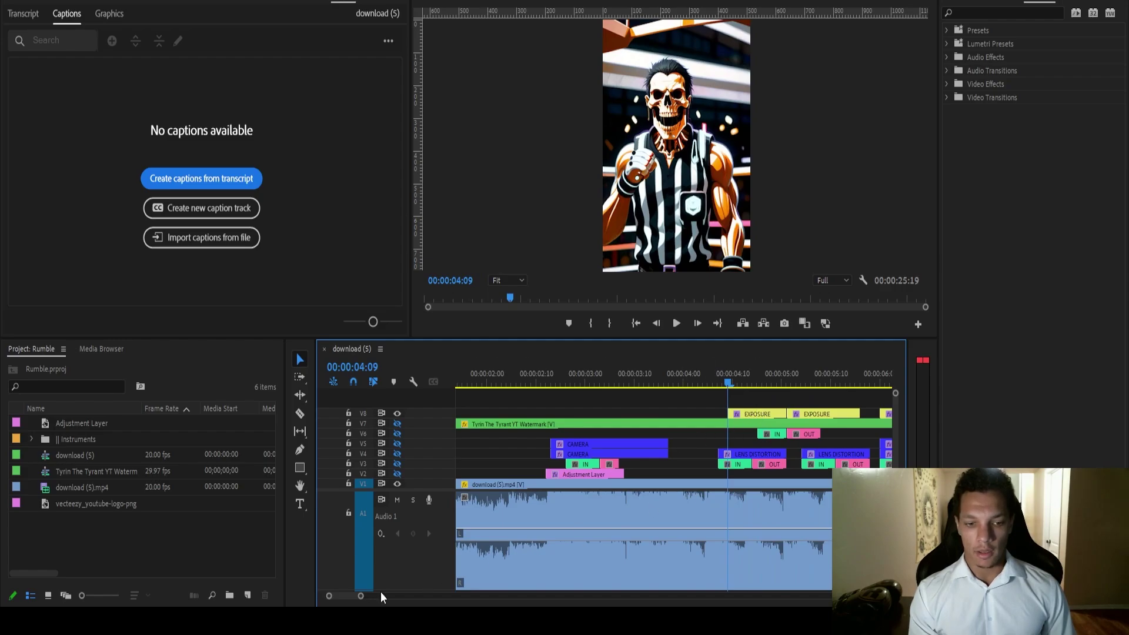
pyautogui.moveTo(341, 595); pyautogui.dragTo(342, 594)
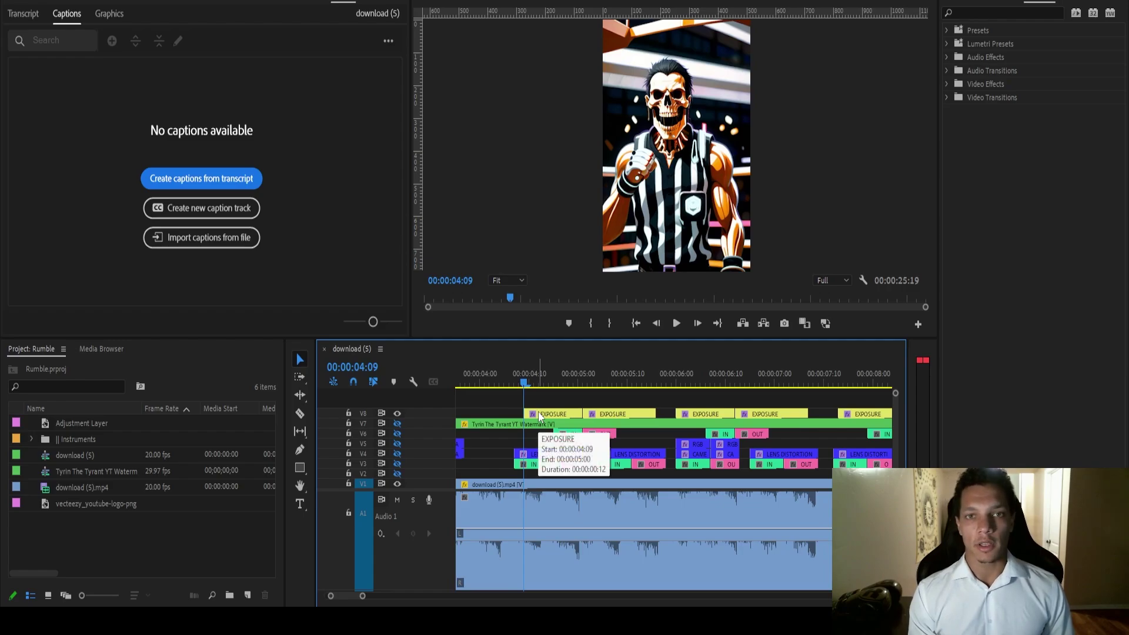
# - Rewatch the exposure flash from about 4:10 to 5:19
pyautogui.press('space')
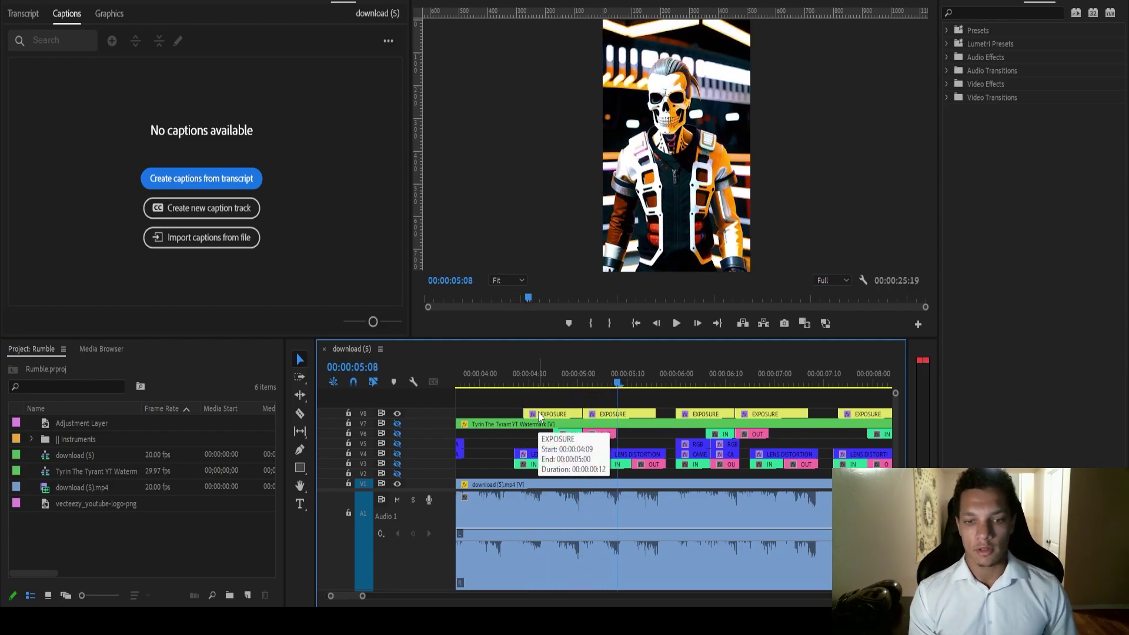
pyautogui.click(527, 382)
pyautogui.press('space')
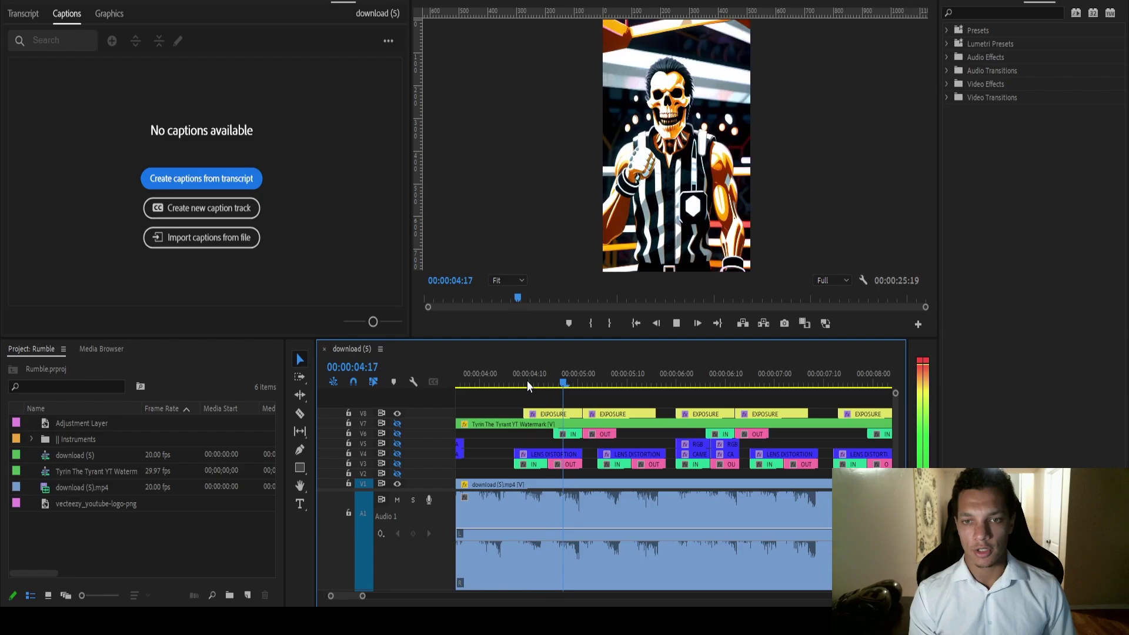
pyautogui.click(527, 383)
pyautogui.press('space')
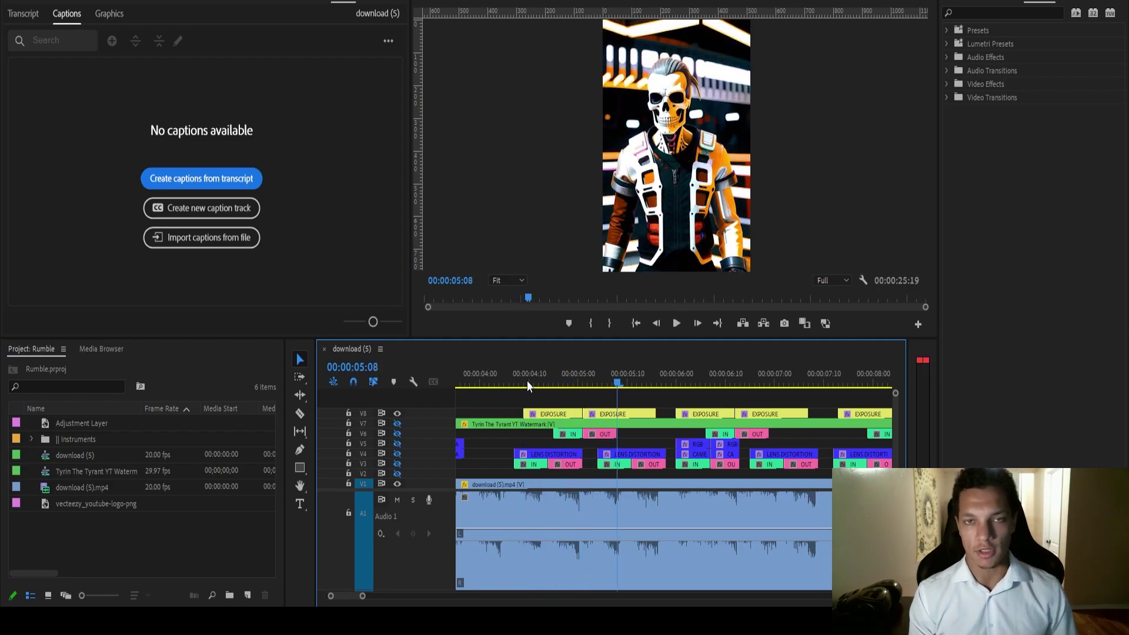
pyautogui.press('space')
pyautogui.scroll(2, 708, 424)
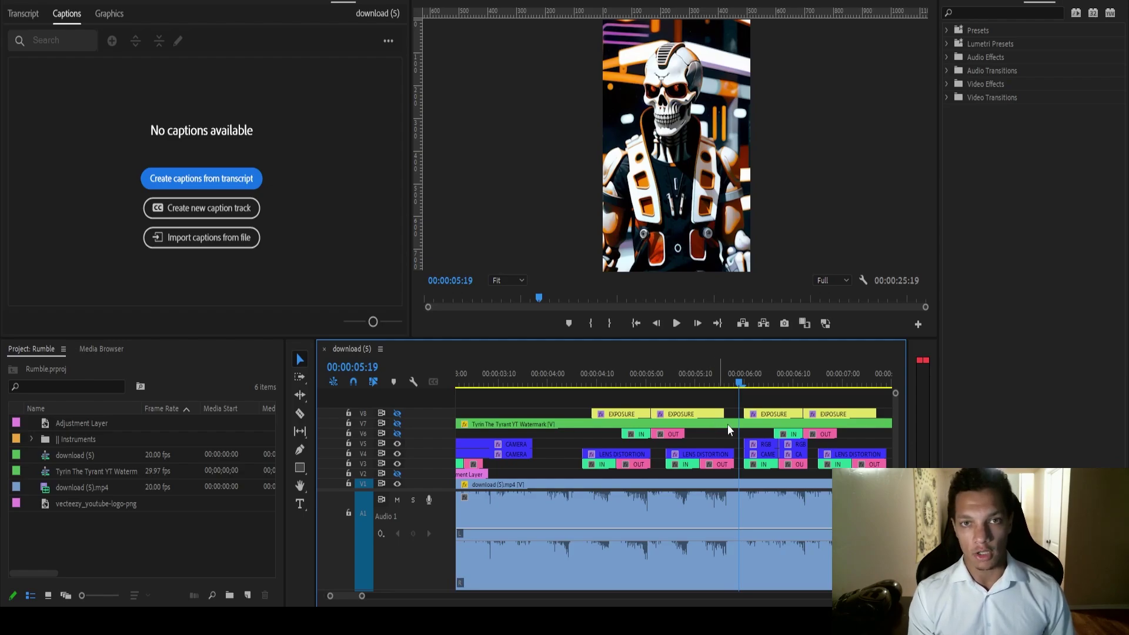
# - Preview the lens distortion from 6:00 and widen the timeline to show the whole sequence
pyautogui.click(745, 382)
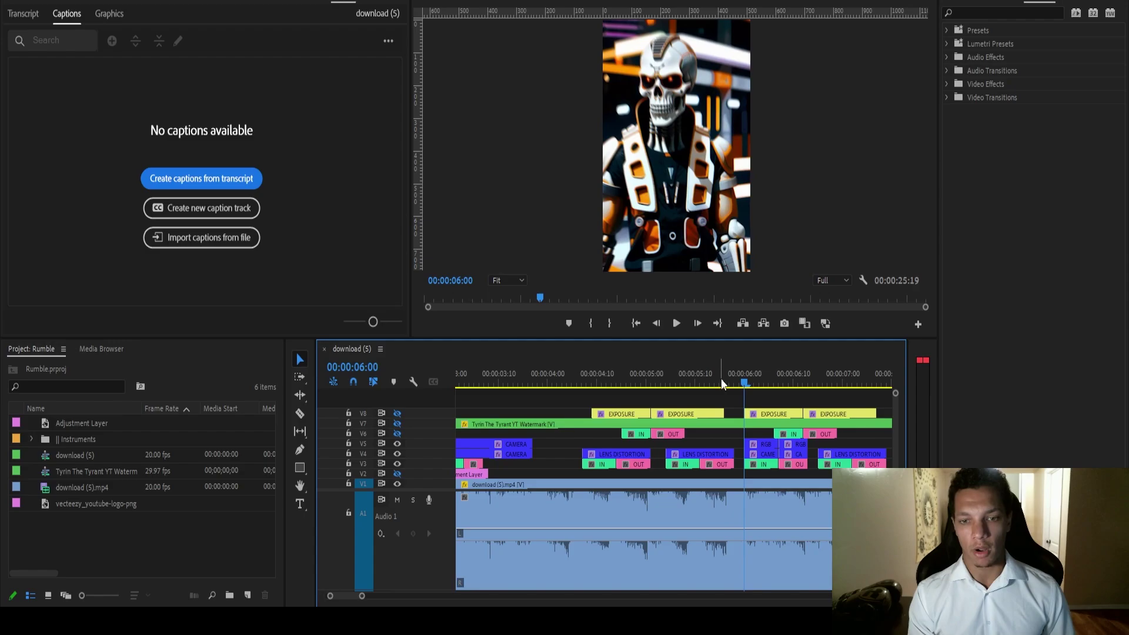
pyautogui.press('space')
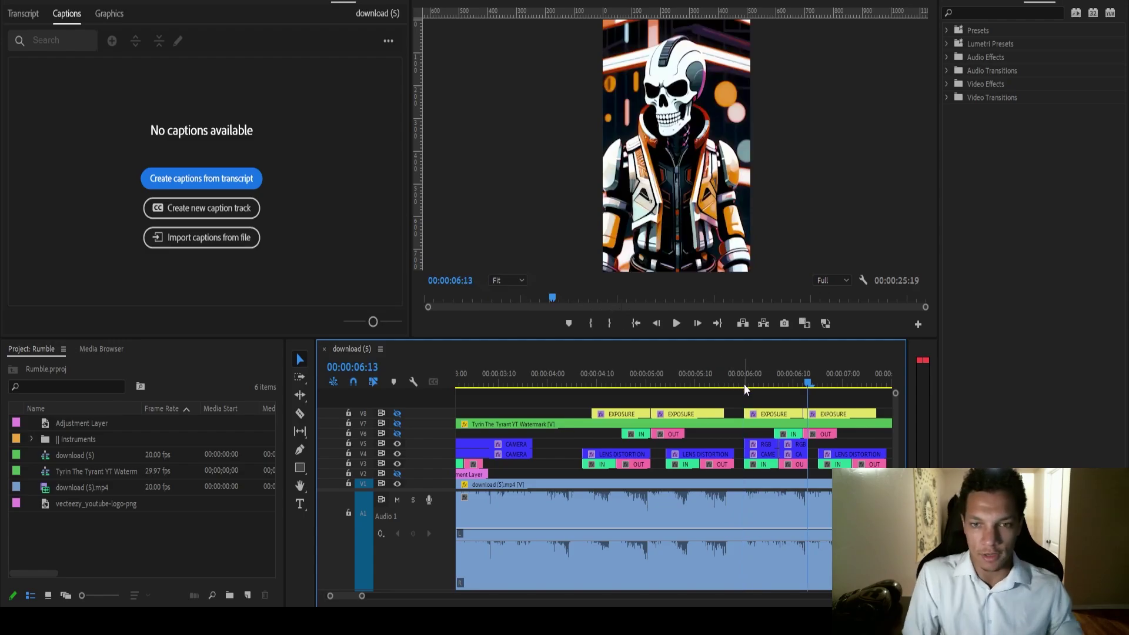
pyautogui.click(744, 388)
pyautogui.press('space')
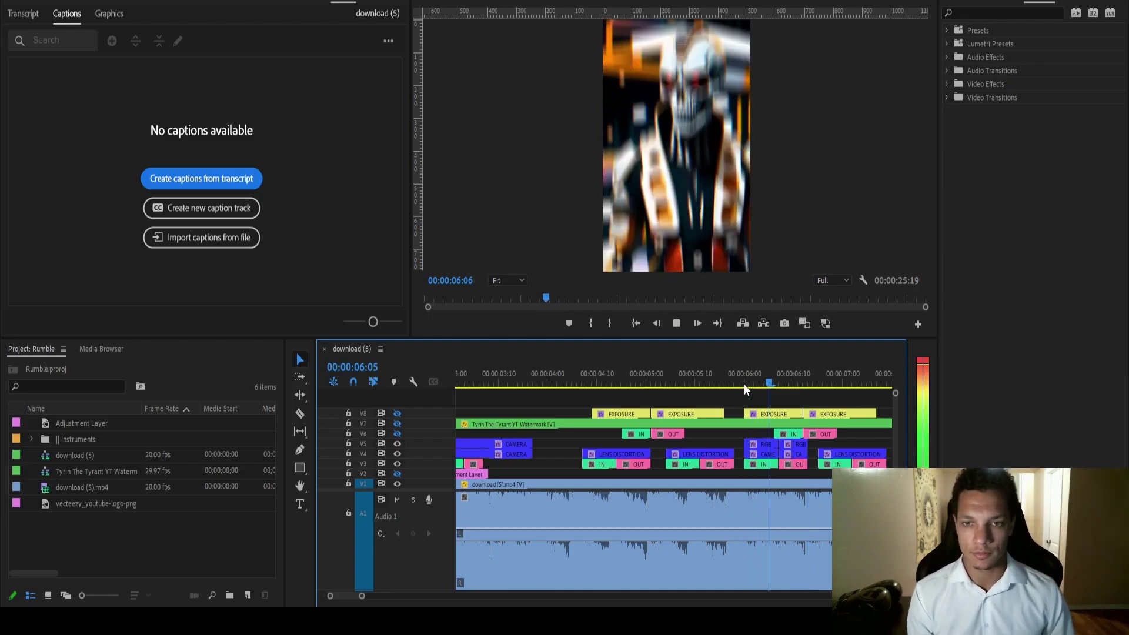
pyautogui.press('space')
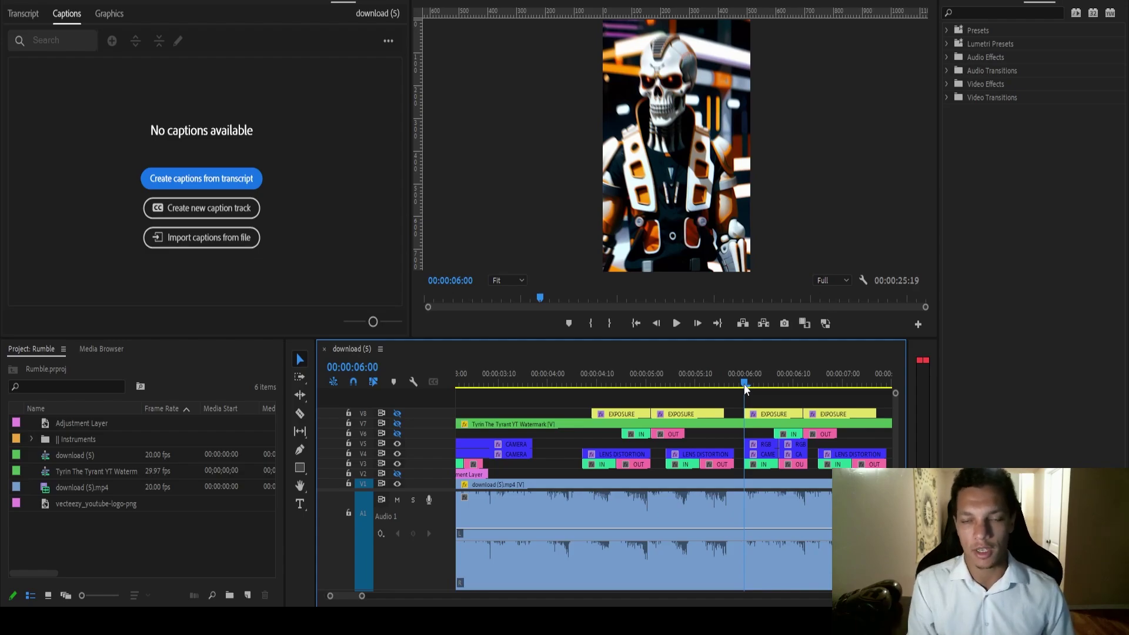
pyautogui.press('space')
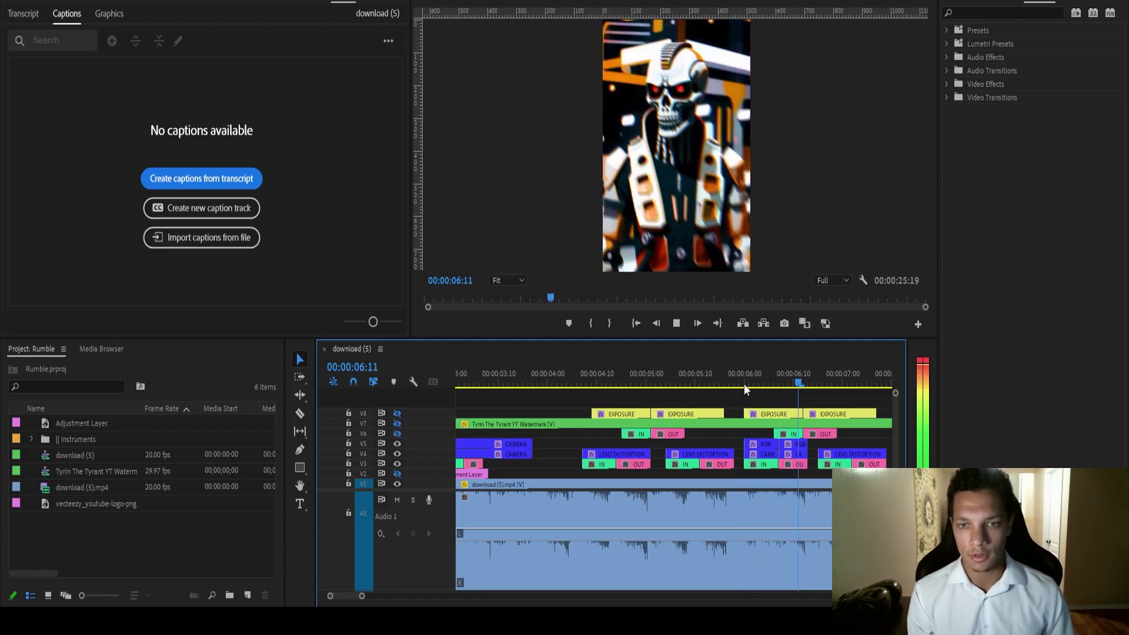
pyautogui.moveTo(360, 595); pyautogui.dragTo(399, 596)
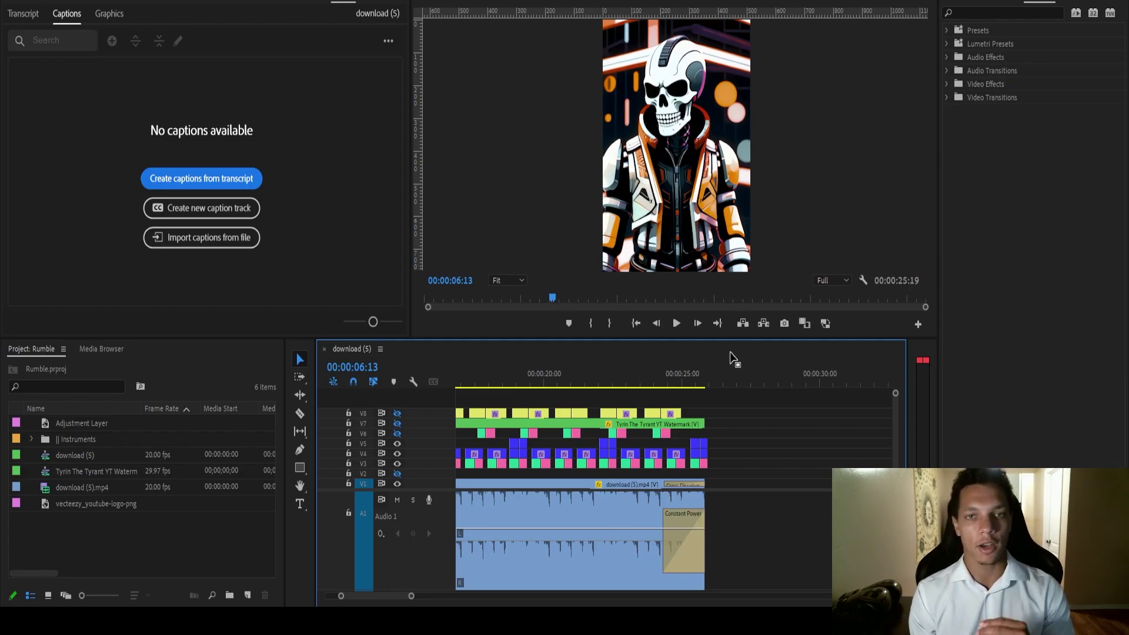
# - Fit the whole sequence into the Premiere Pro timeline view
pyautogui.press('\\')
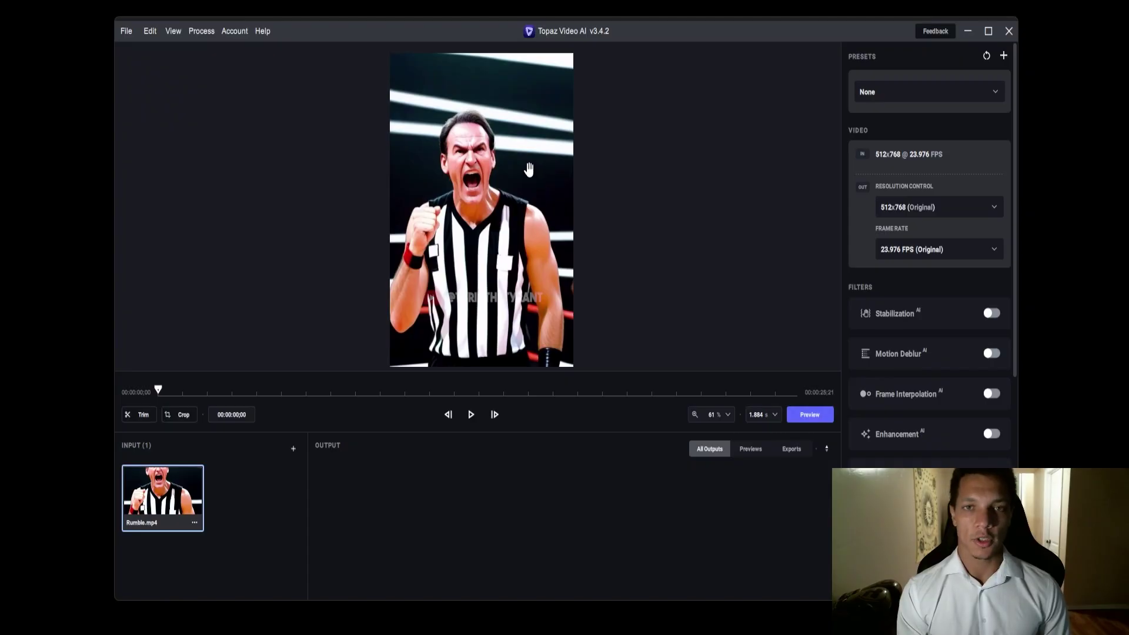